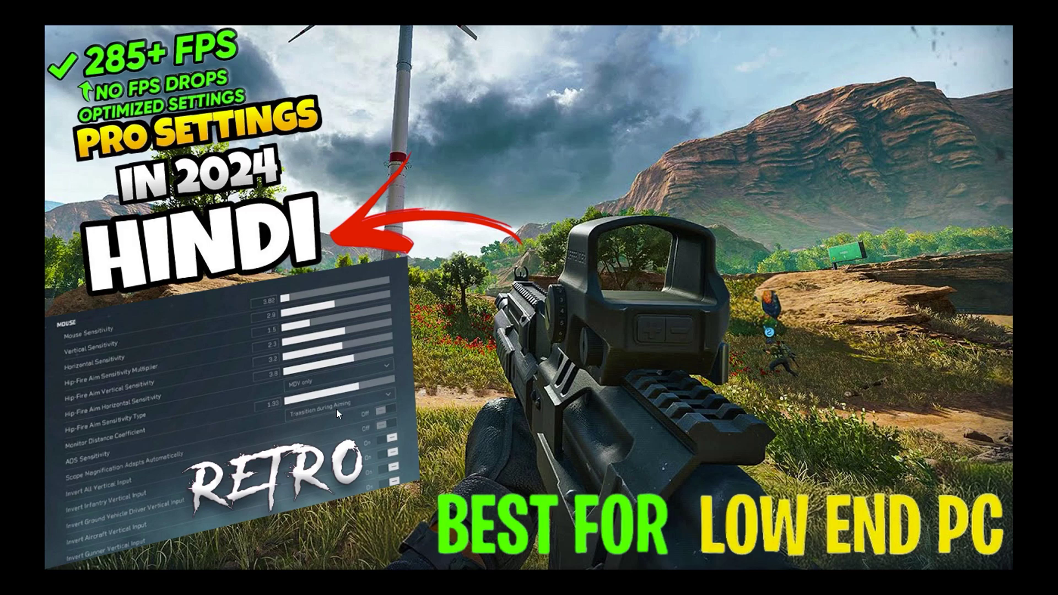
- Close the open image and open the properties of the Windows Update service in the Services console
key(Escape)
click(1045, 9)
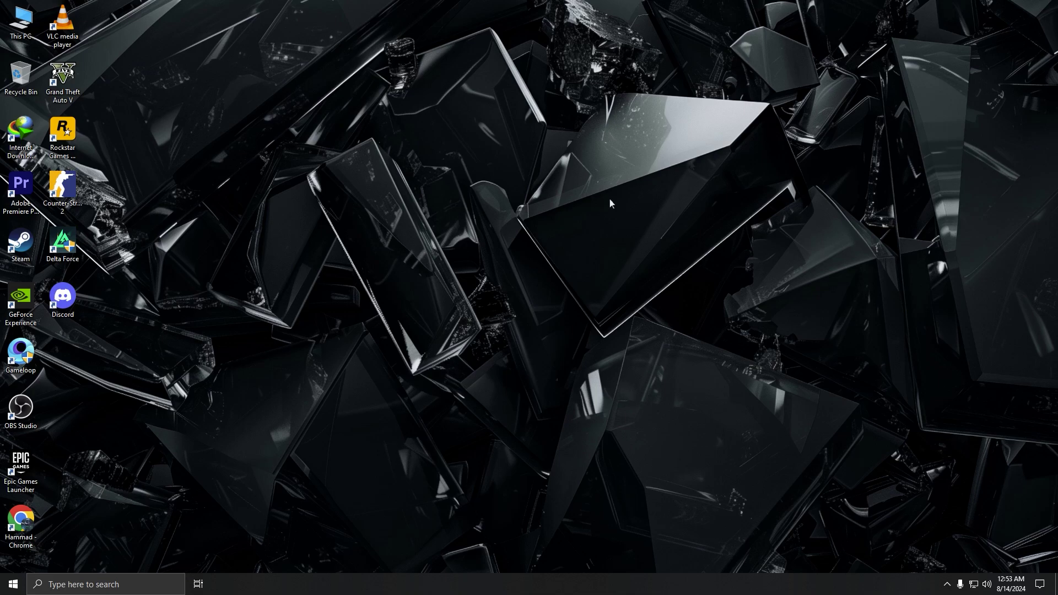
click(105, 585)
click(126, 400)
key(w)
scroll(303, 391, down, 3)
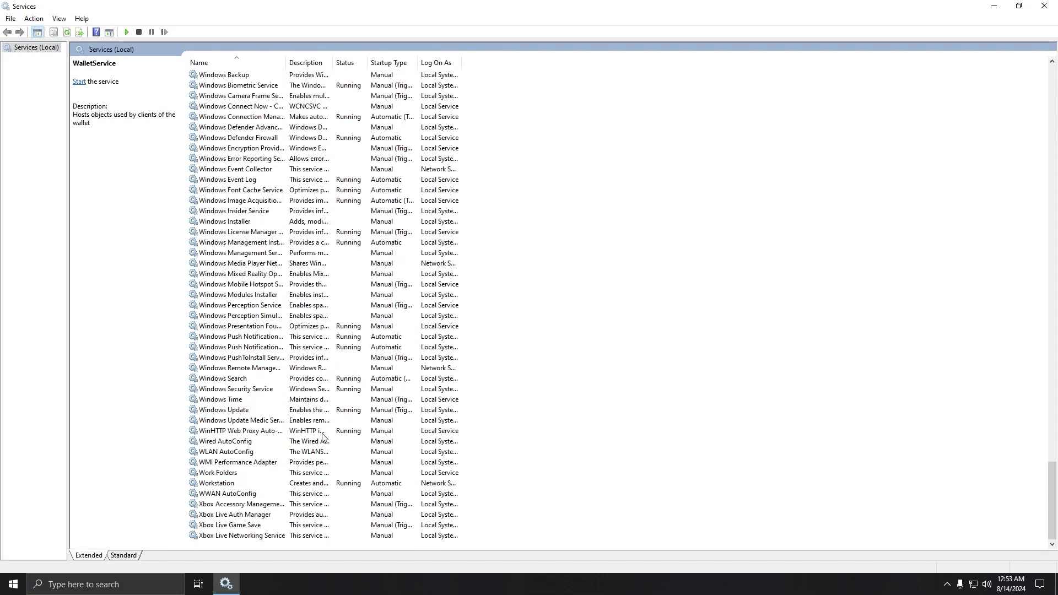
click(218, 412)
double_click(218, 413)
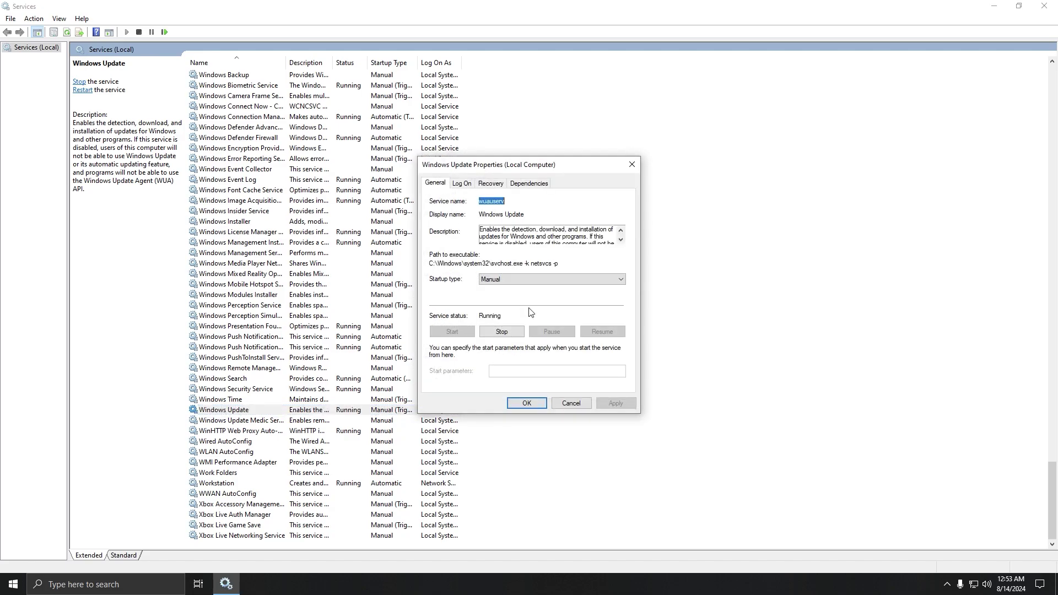
- Stop the Windows Update service, set its startup type to Disabled, and close the Services console
click(500, 332)
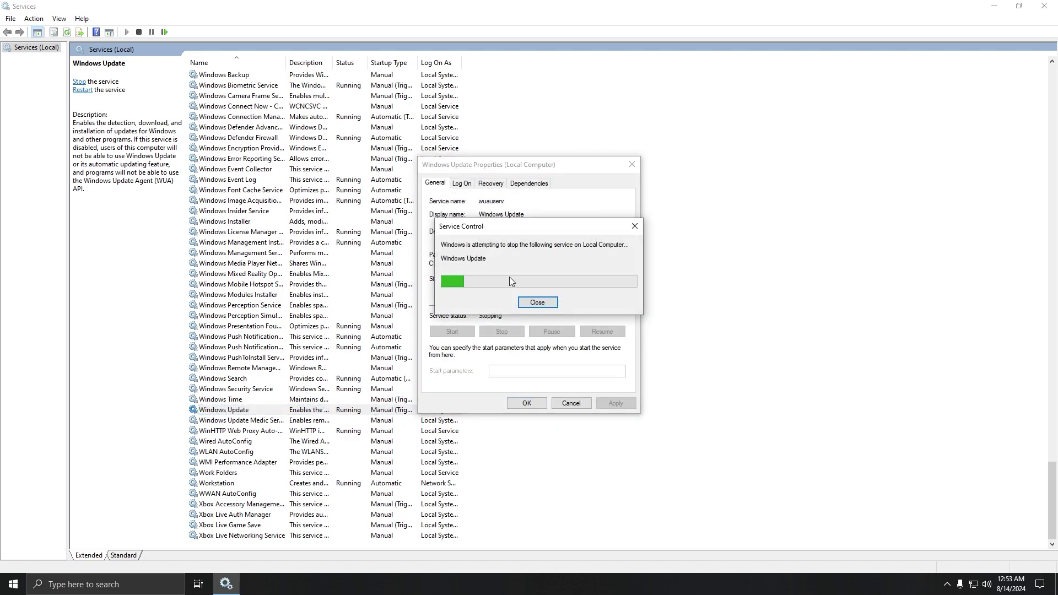
click(511, 279)
click(499, 318)
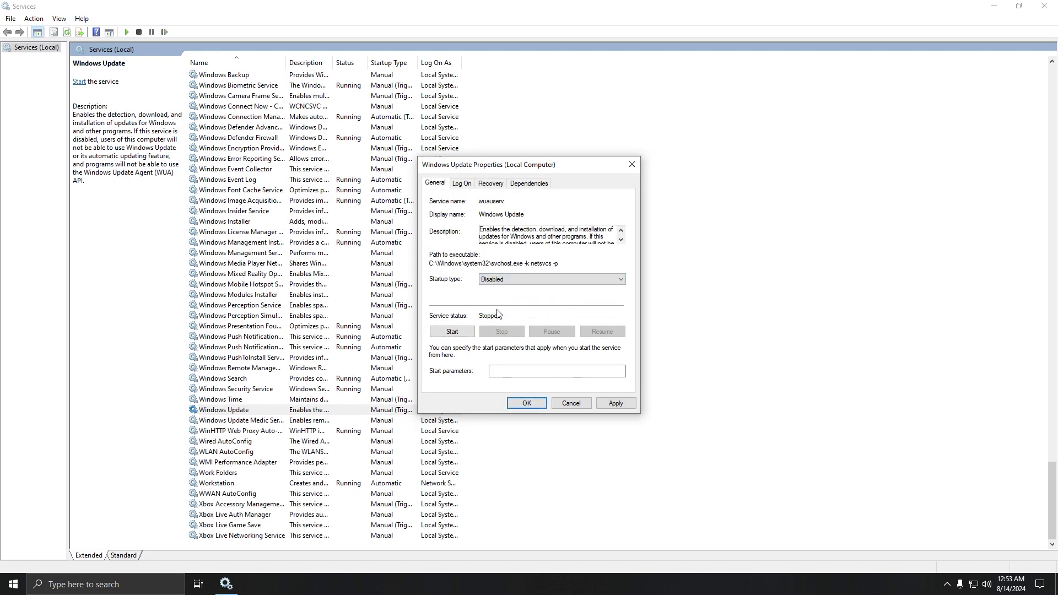
click(609, 404)
click(538, 405)
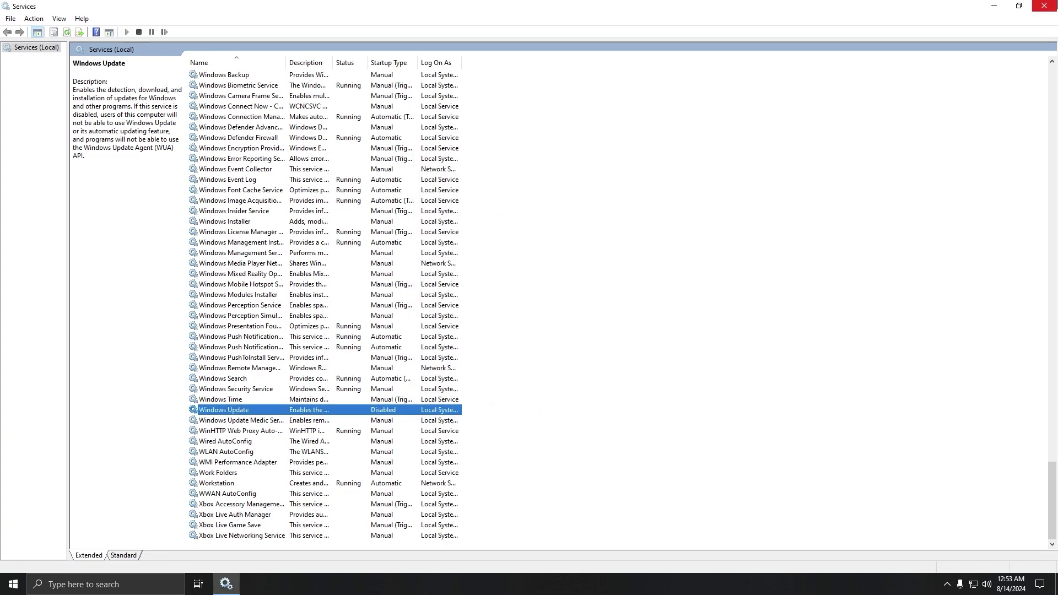
key(alt+F4)
- Turn off virus protection in Windows Security's Virus & threat protection settings, allowing the change to the device
click(153, 578)
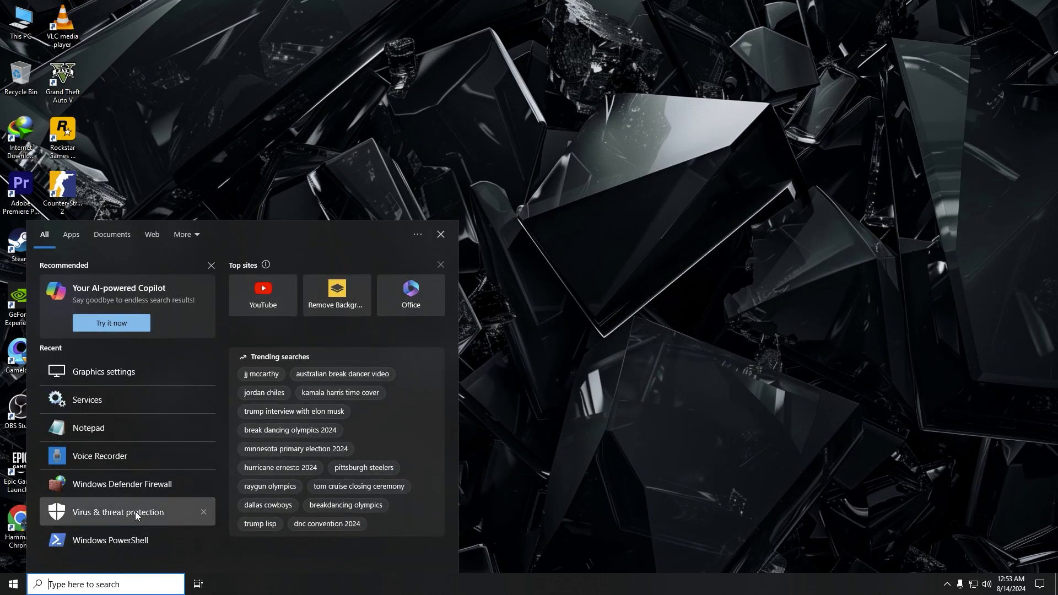
click(135, 513)
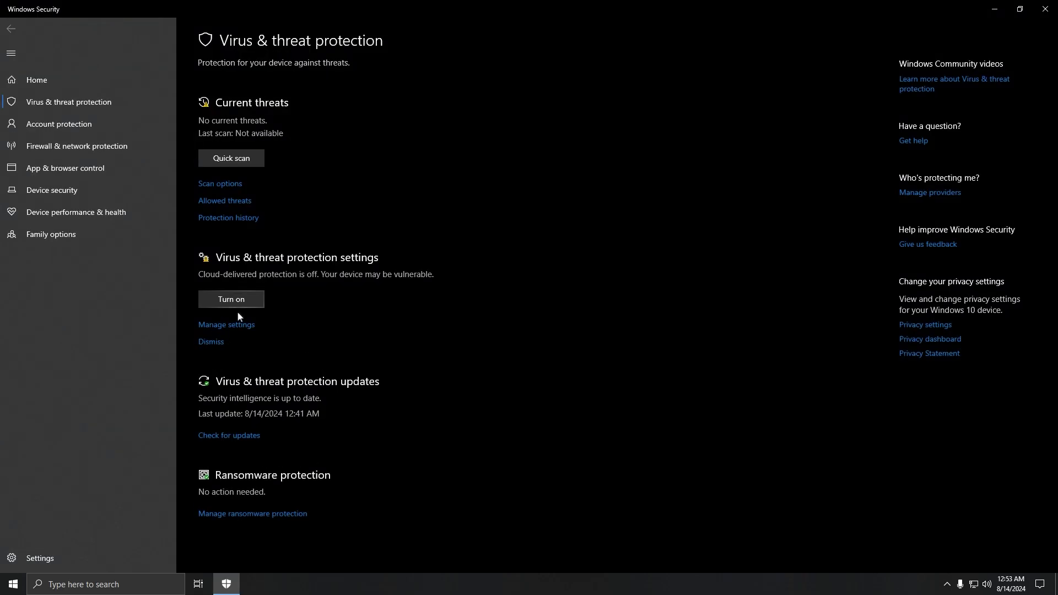
click(229, 324)
click(214, 175)
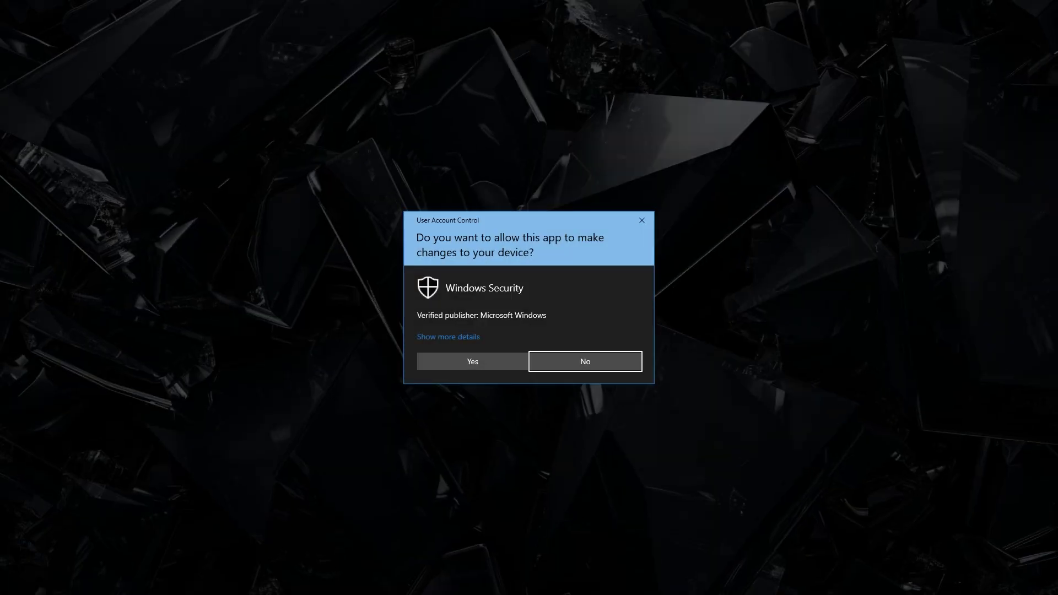
click(473, 359)
click(1046, 7)
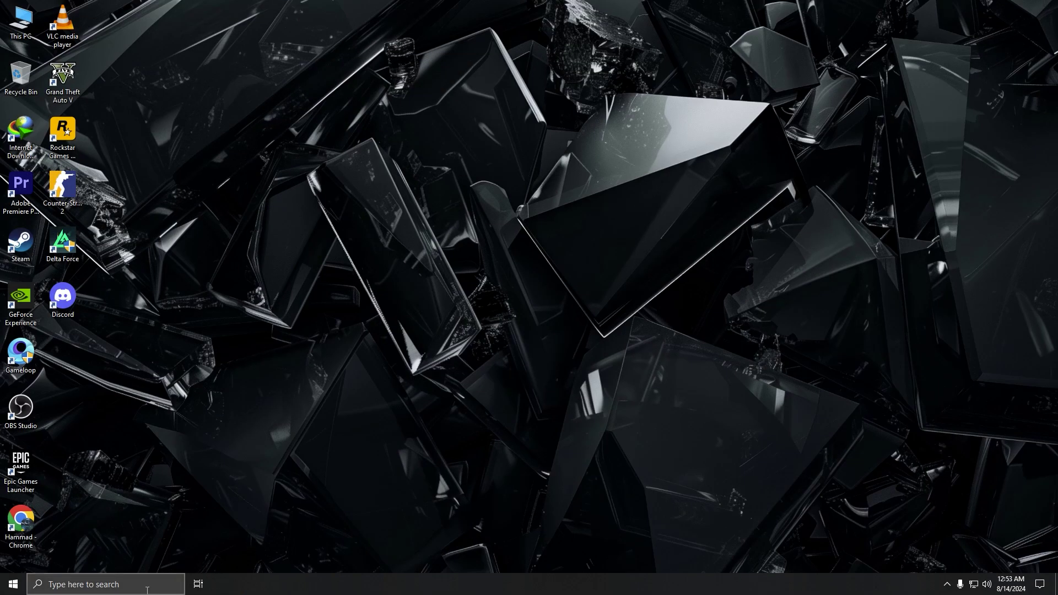
- Turn off Windows Defender Firewall for both private and public networks
click(105, 584)
click(123, 485)
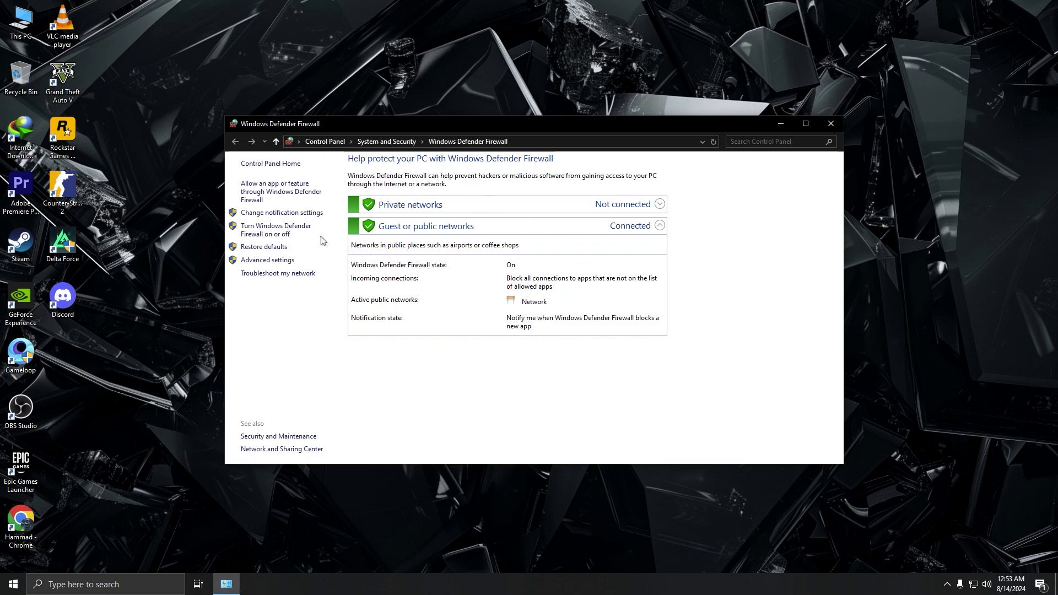
click(278, 231)
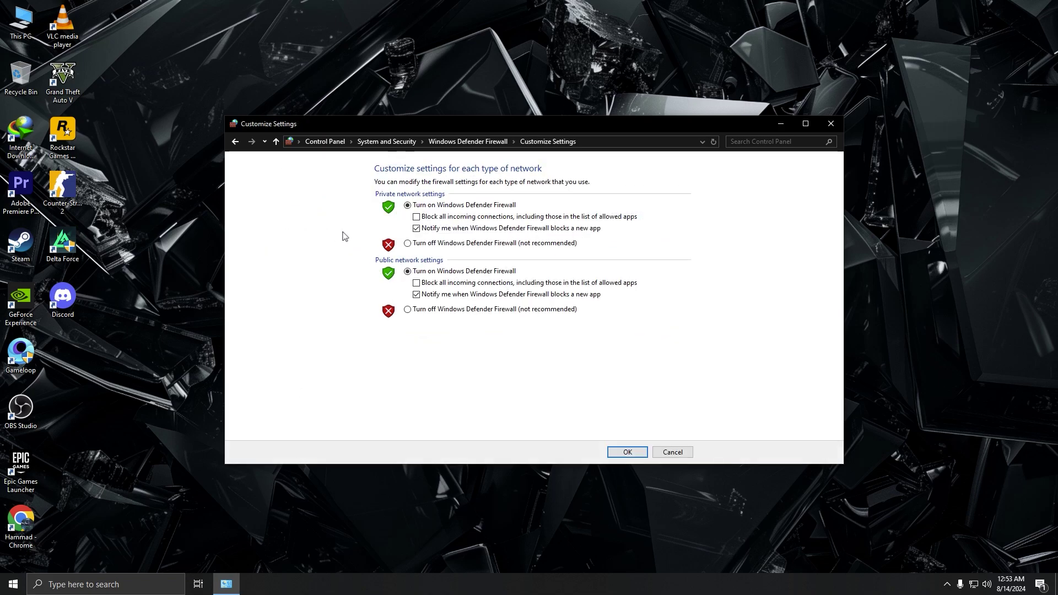
click(408, 244)
click(408, 309)
click(628, 452)
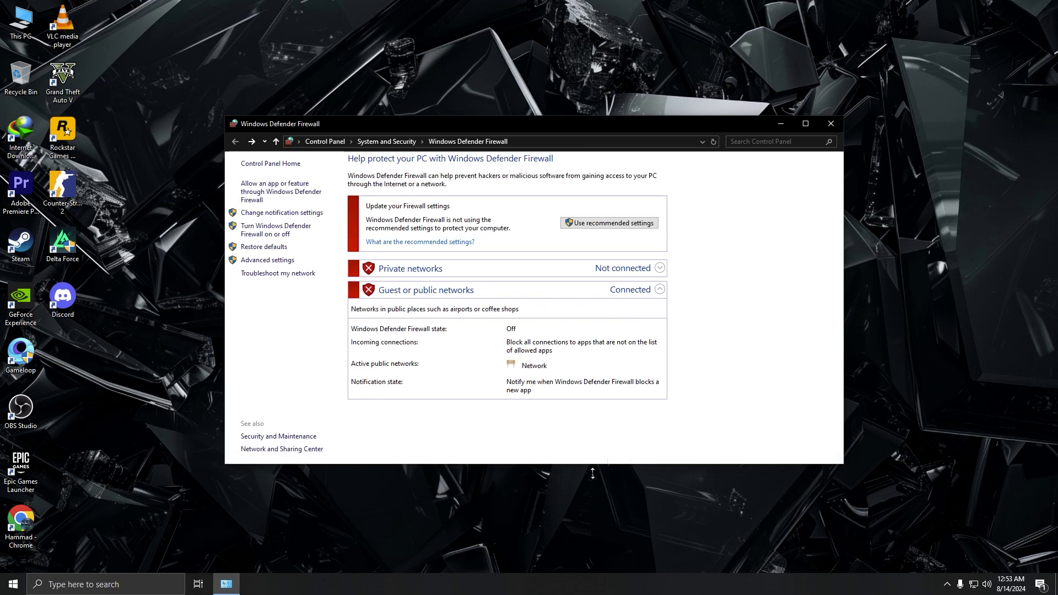
click(832, 124)
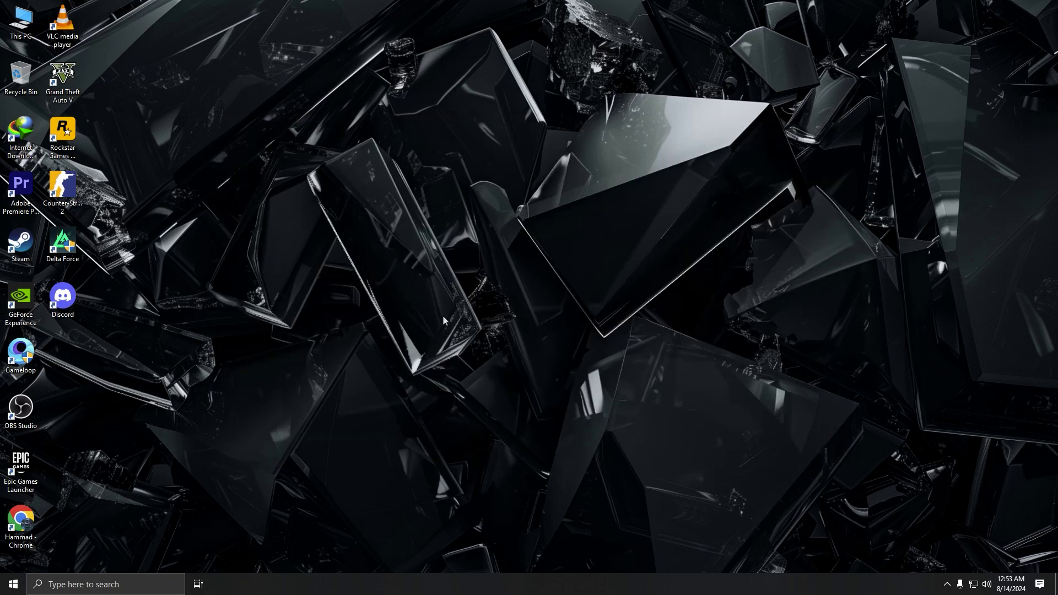
right_click(418, 328)
click(441, 359)
right_click(279, 285)
click(224, 352)
click(129, 584)
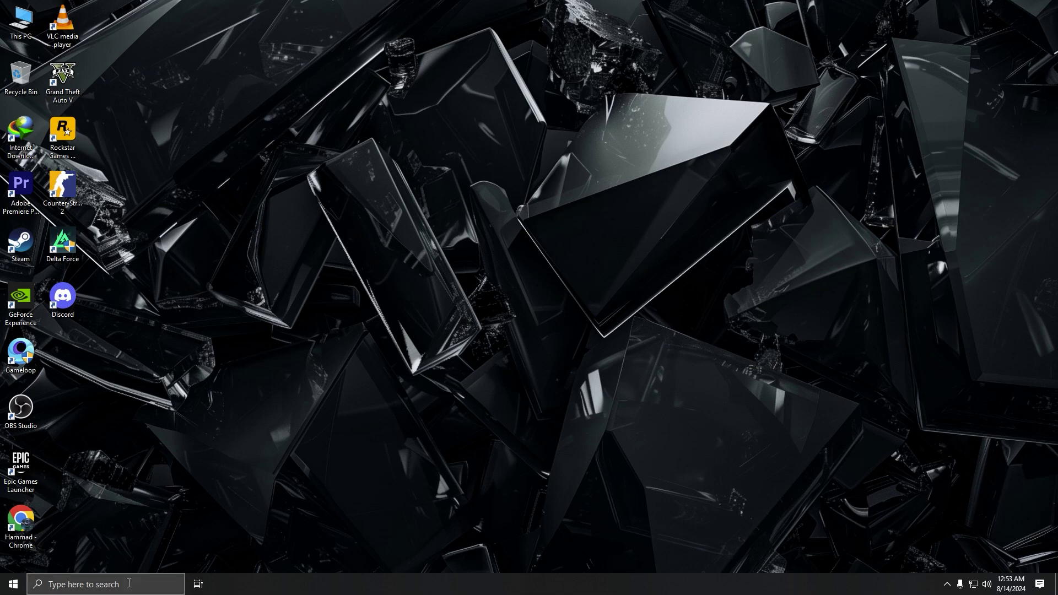
right_click(586, 244)
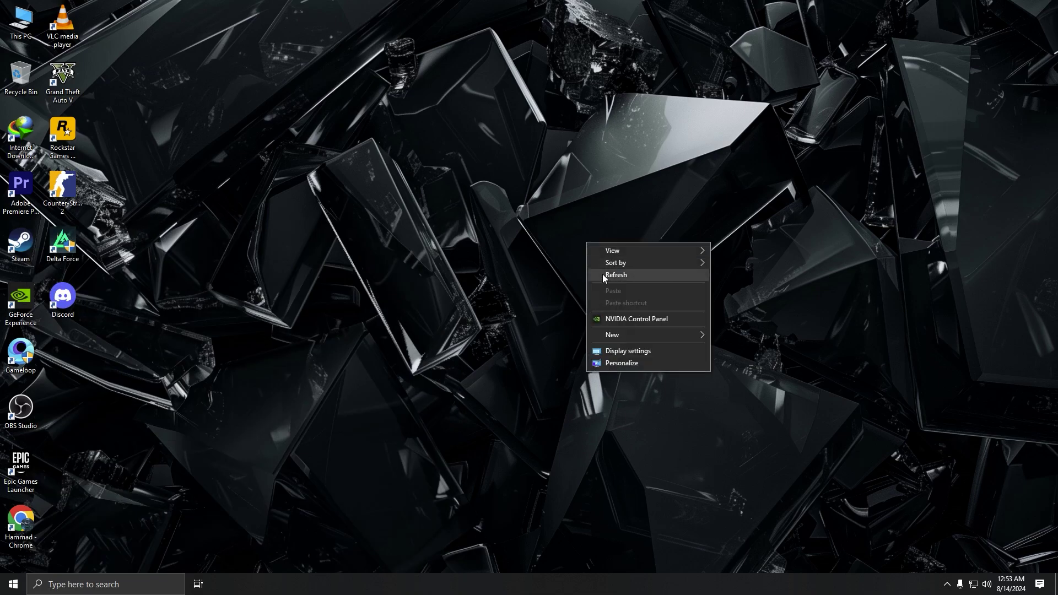
click(603, 274)
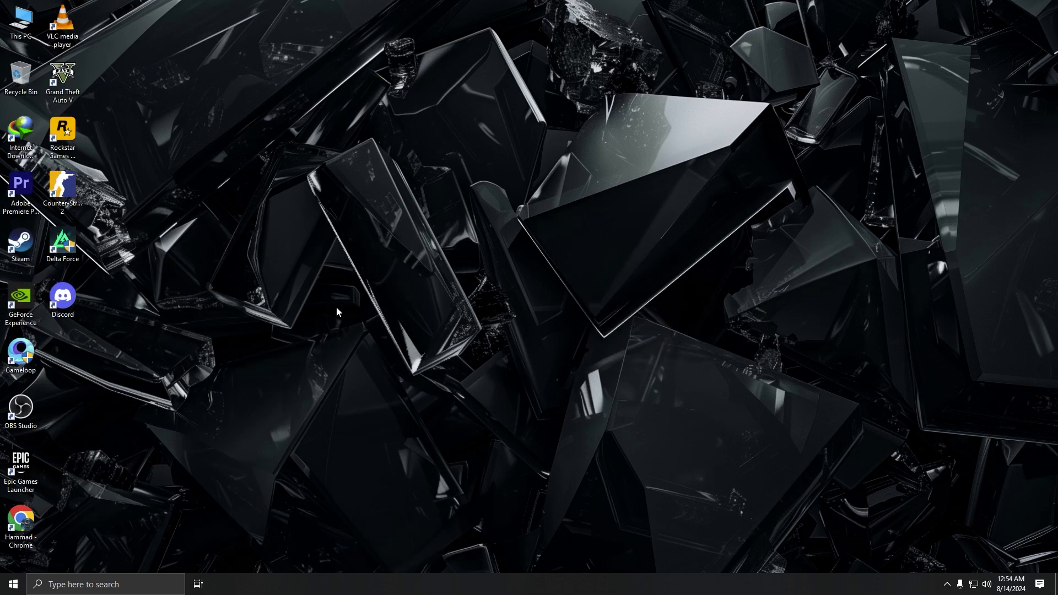
- Clear the Windows Security notification about virus protection from the notification center
click(1041, 584)
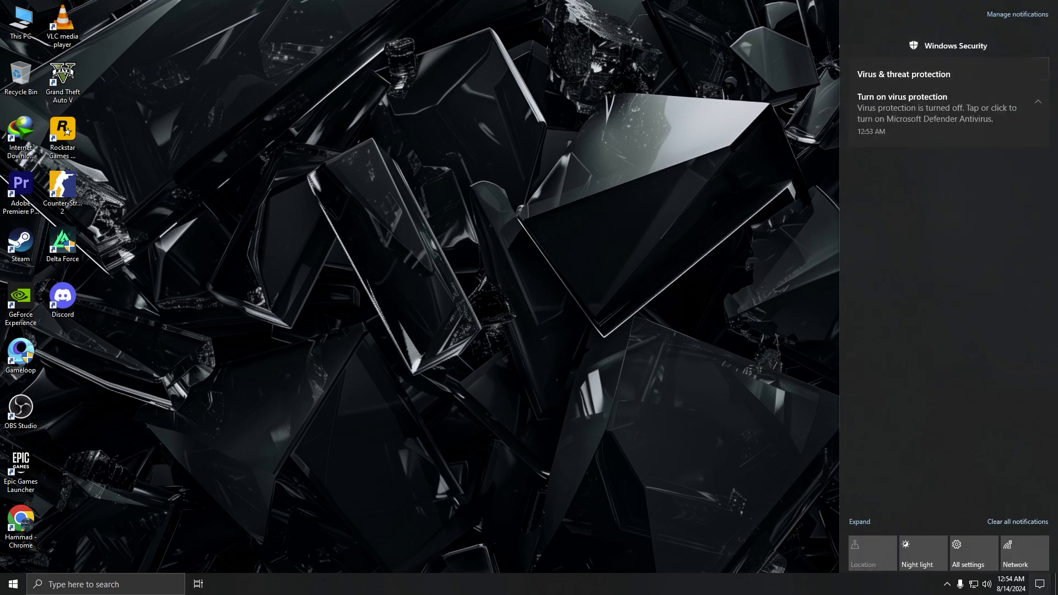
click(1039, 46)
click(349, 201)
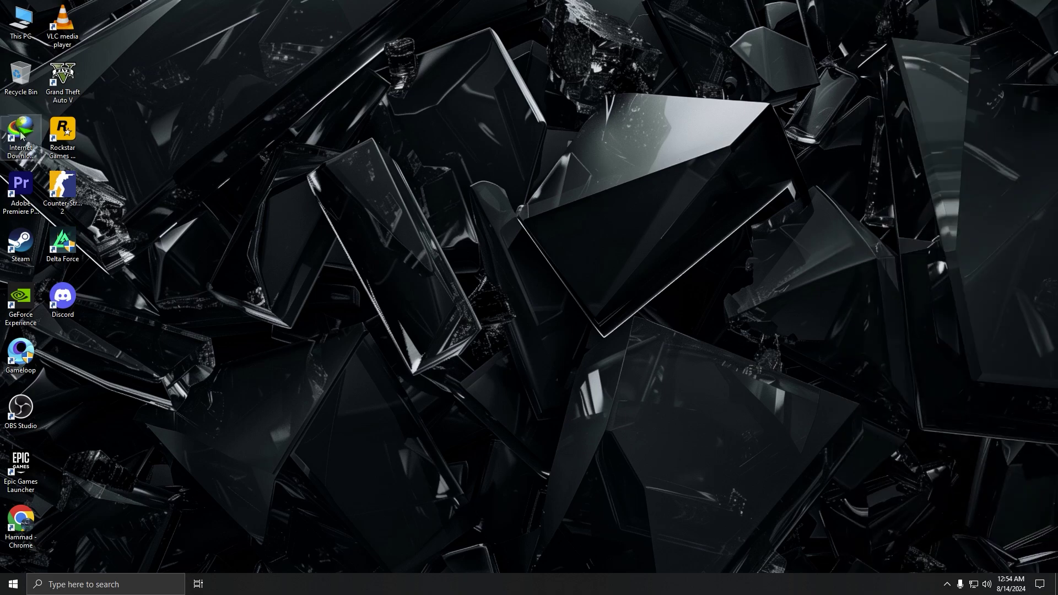
- Open the folder C:\Delta Force\DeltaForce\Binaries\Win64 in File Explorer
double_click(12, 28)
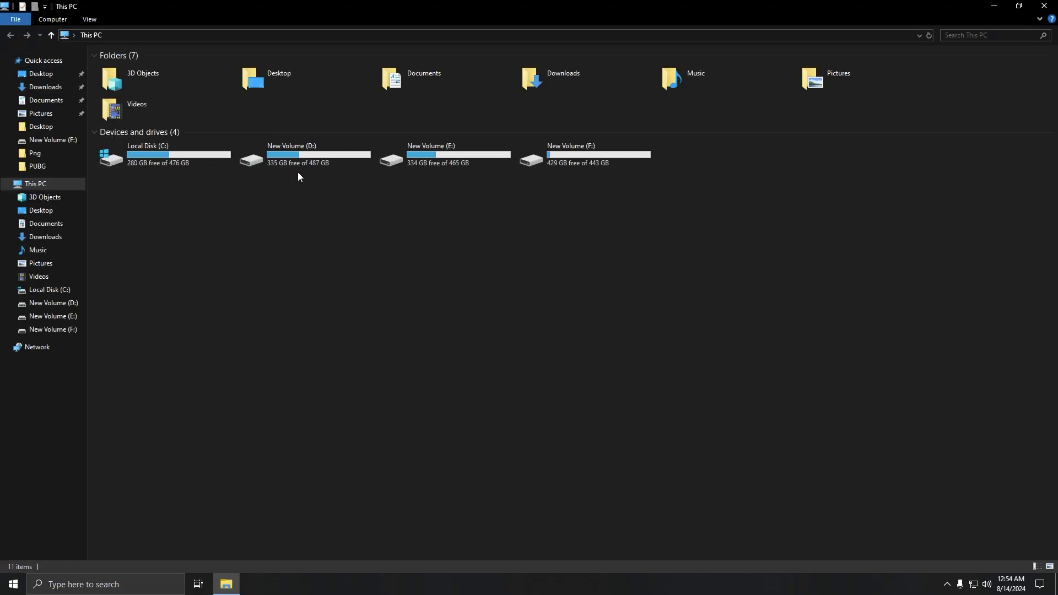
double_click(140, 154)
double_click(132, 54)
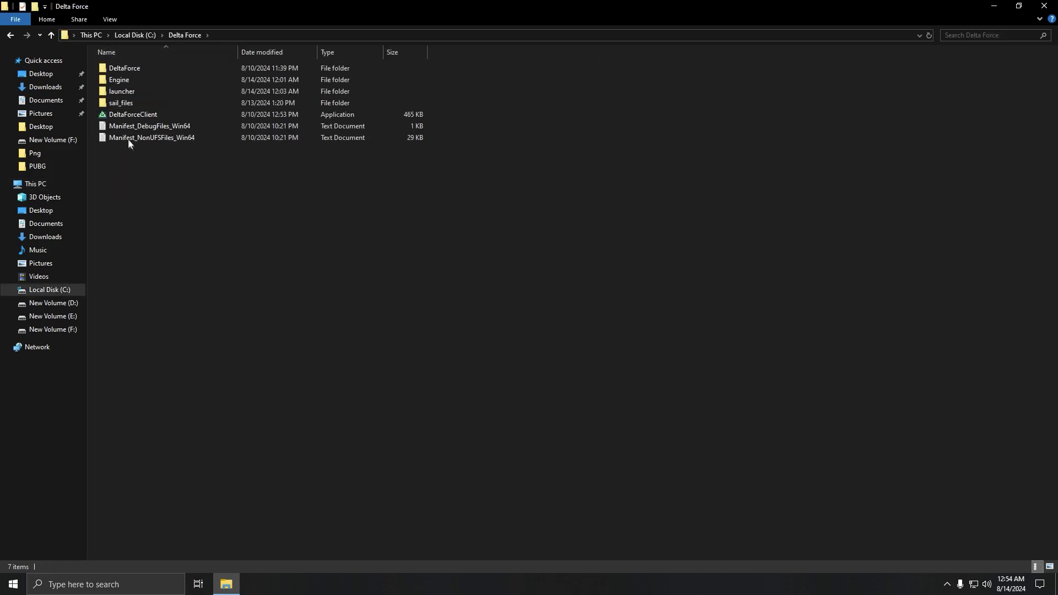
double_click(120, 70)
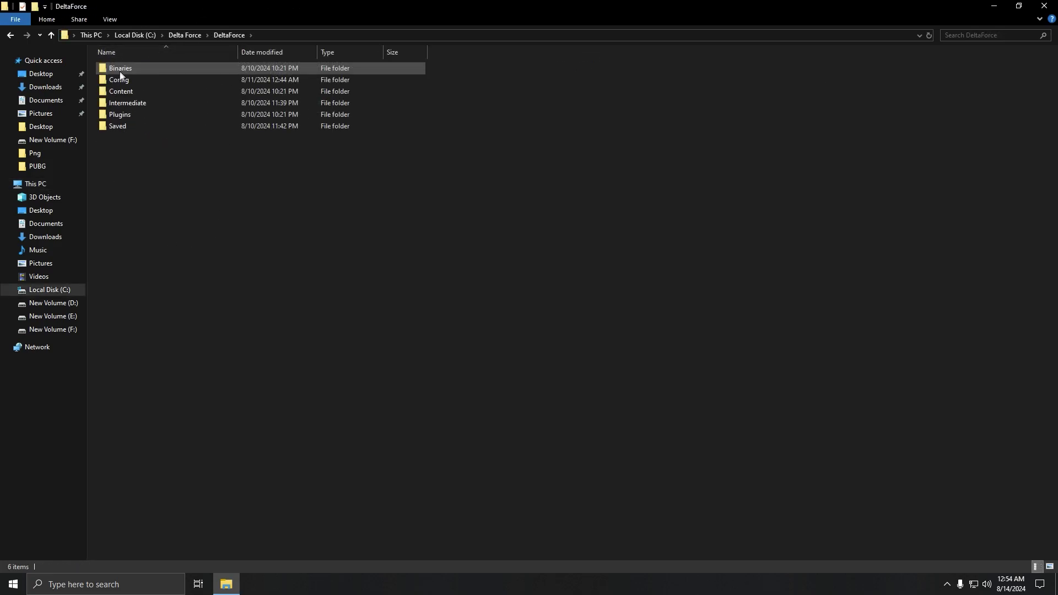
double_click(120, 70)
double_click(121, 81)
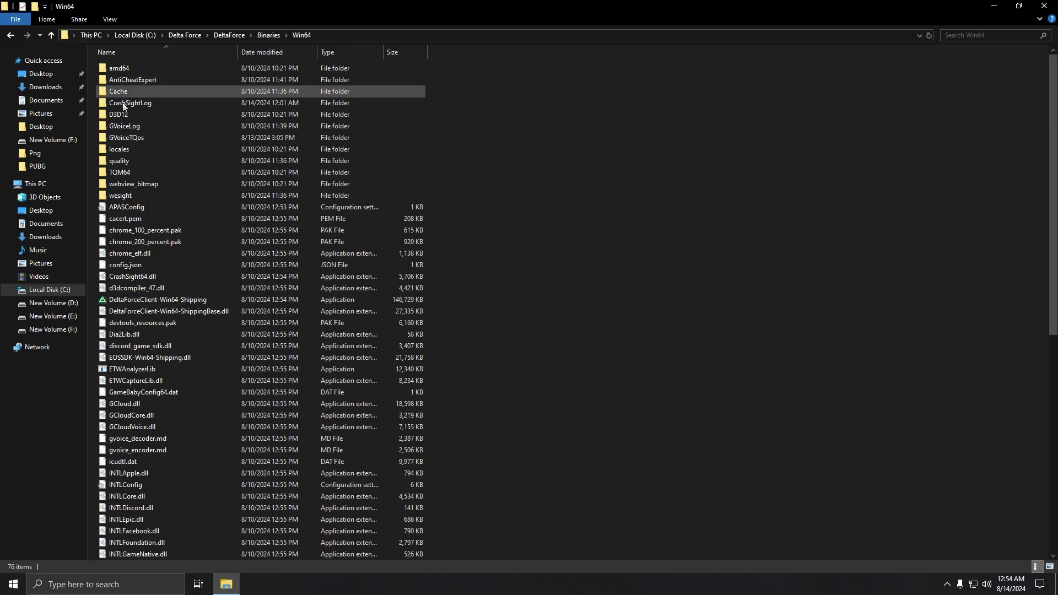
- Disable fullscreen optimizations in the compatibility properties of the DeltaForceClient-Win64-Shipping application
click(145, 299)
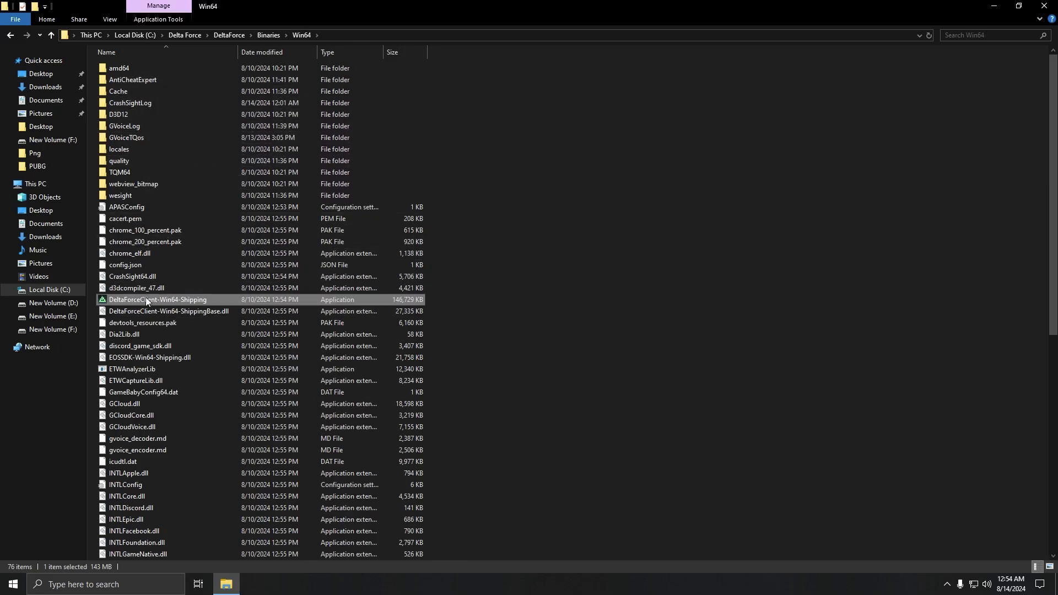
right_click(145, 299)
click(205, 537)
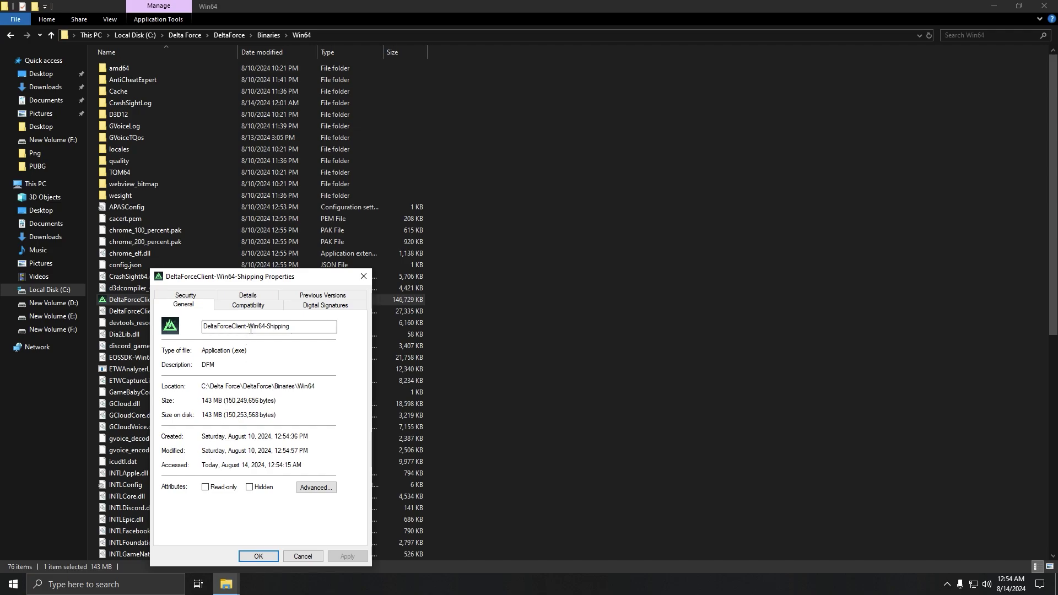
click(248, 305)
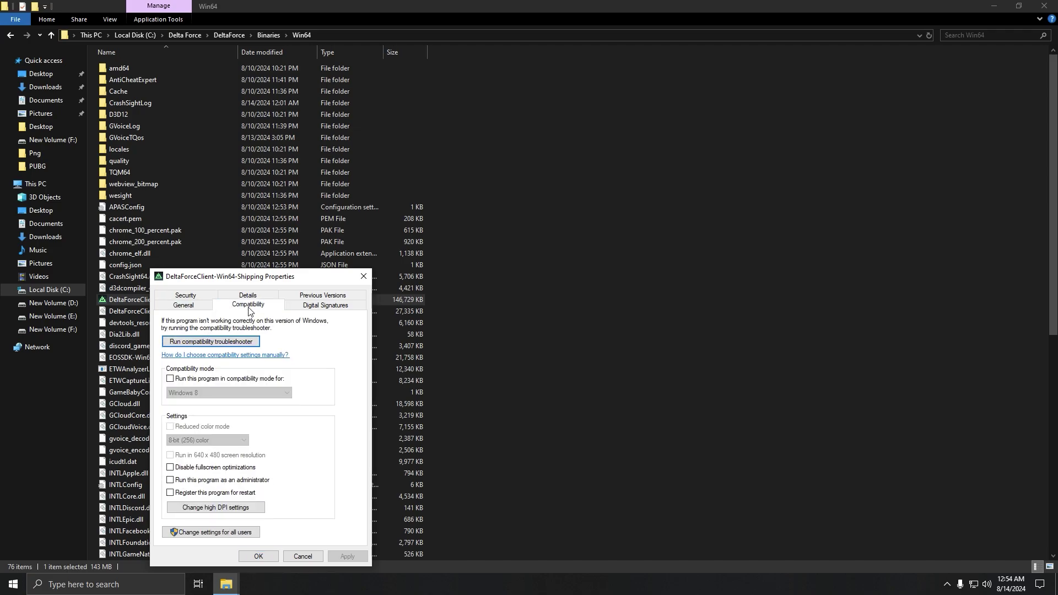
click(191, 469)
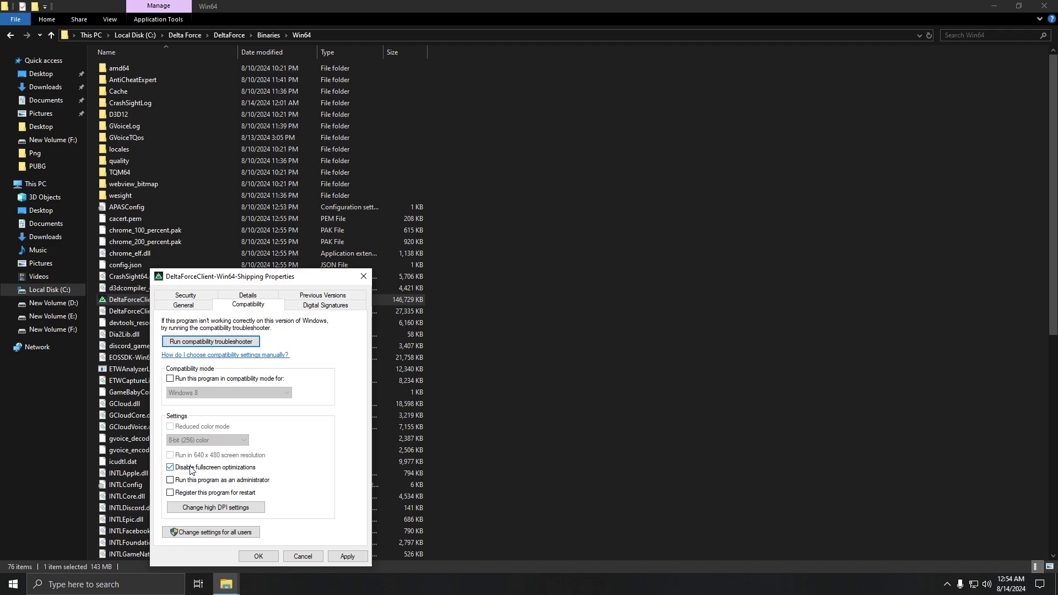
- Override the application's high DPI scaling behavior with scaling performed by Application, apply the properties, and close the folder
click(212, 510)
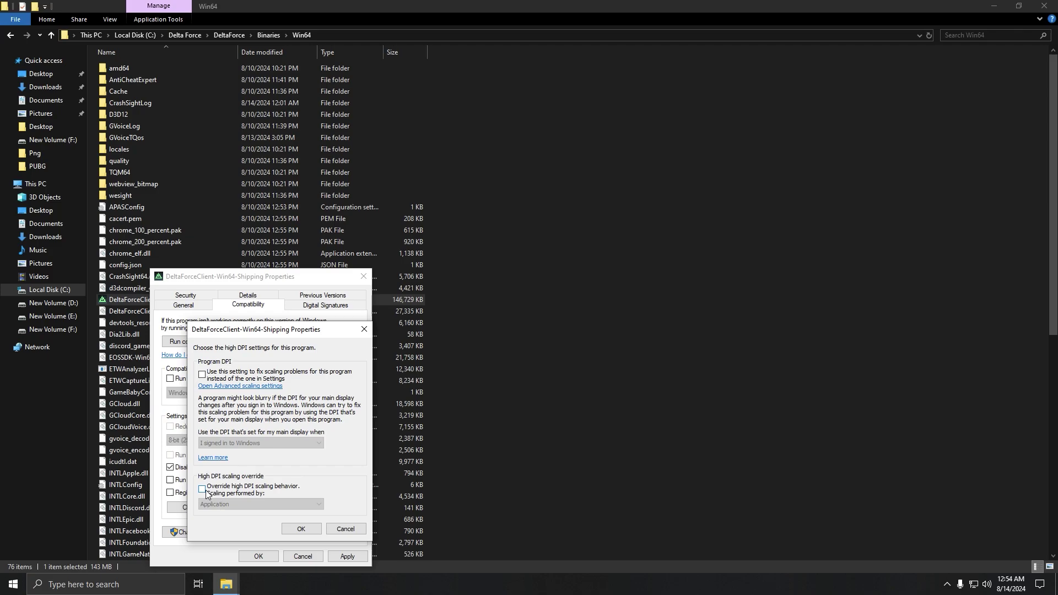
click(215, 493)
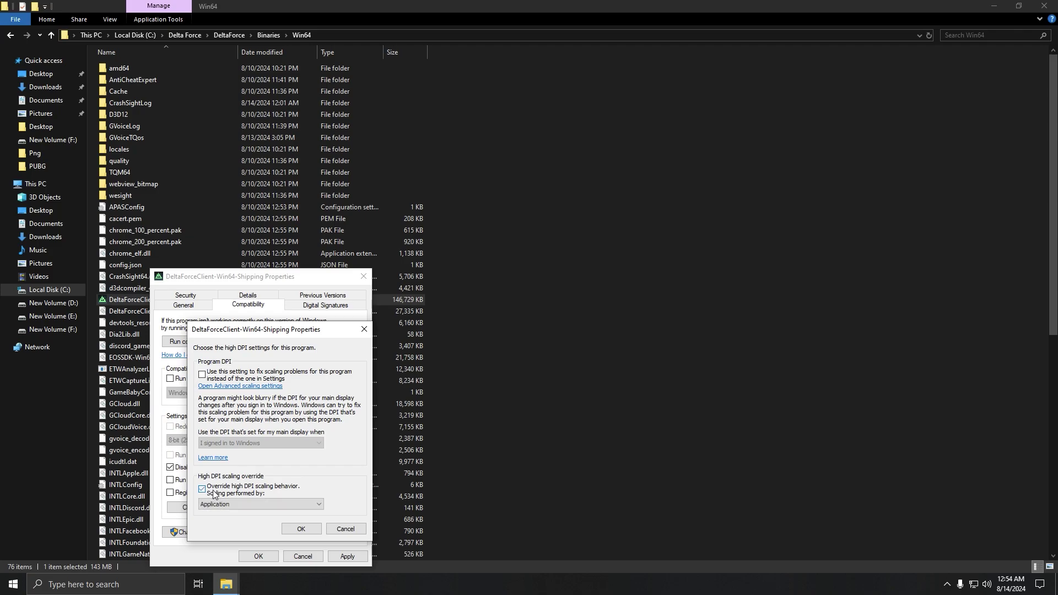
click(215, 505)
click(215, 506)
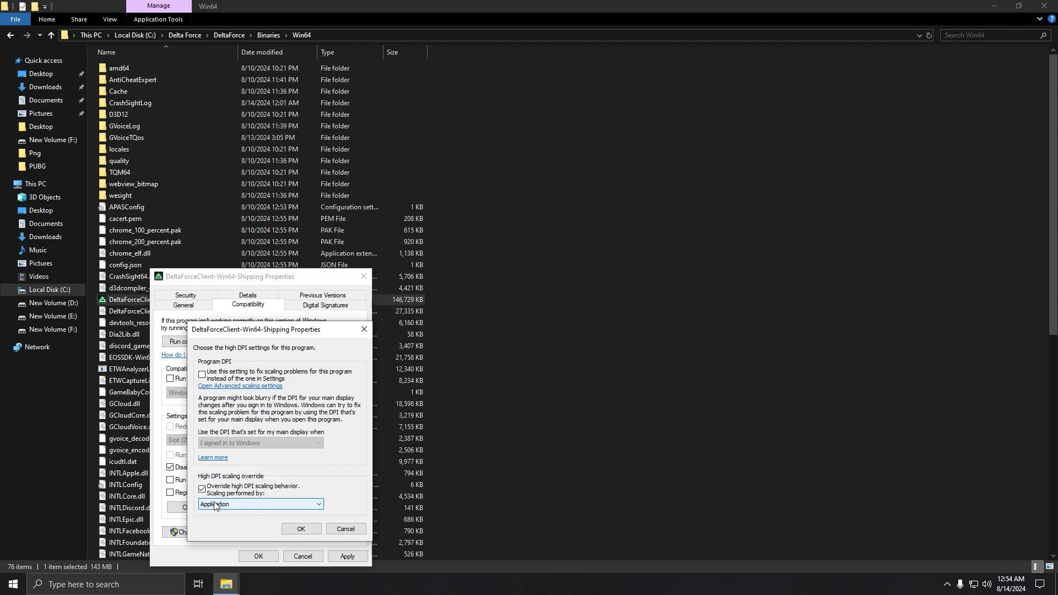
click(301, 529)
click(347, 557)
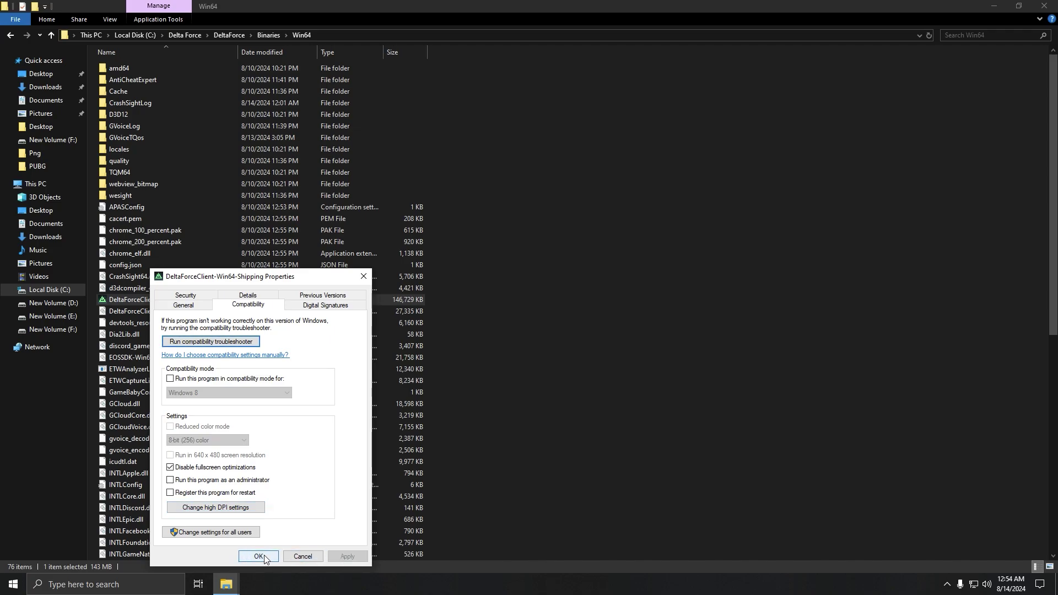
click(259, 557)
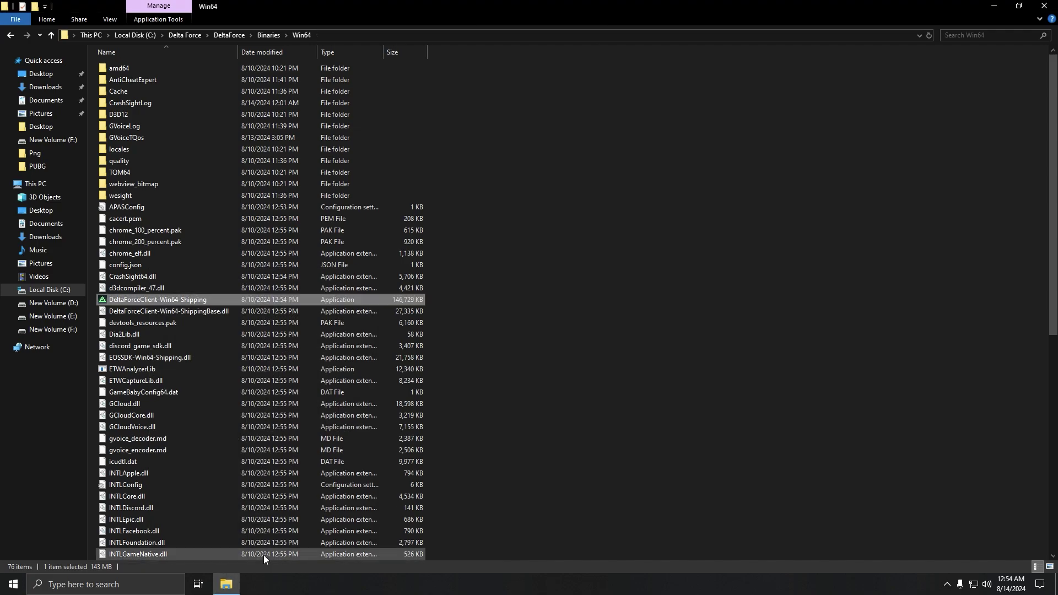
click(1047, 5)
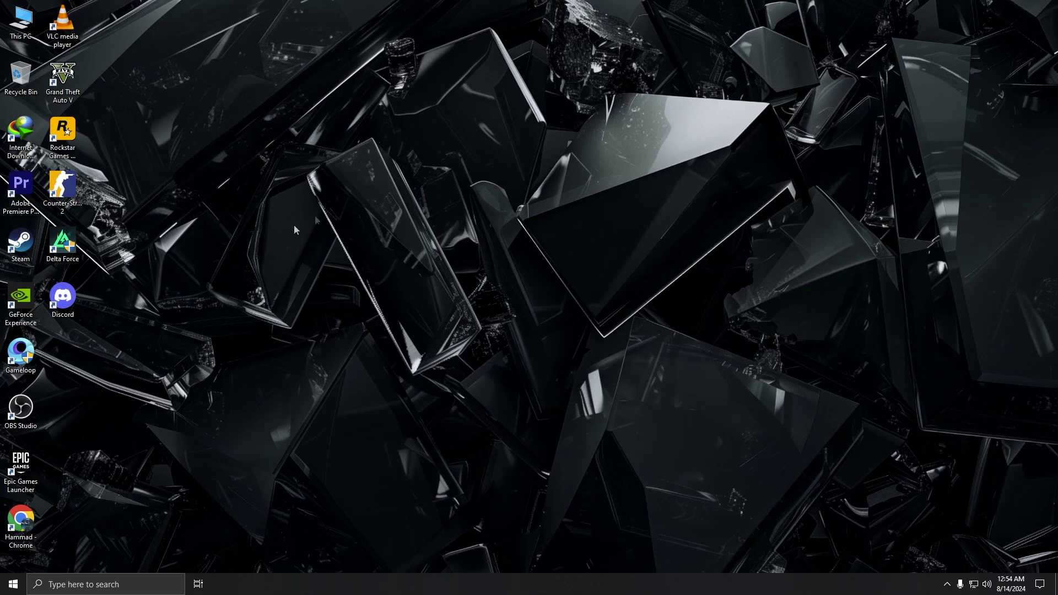
right_click(218, 269)
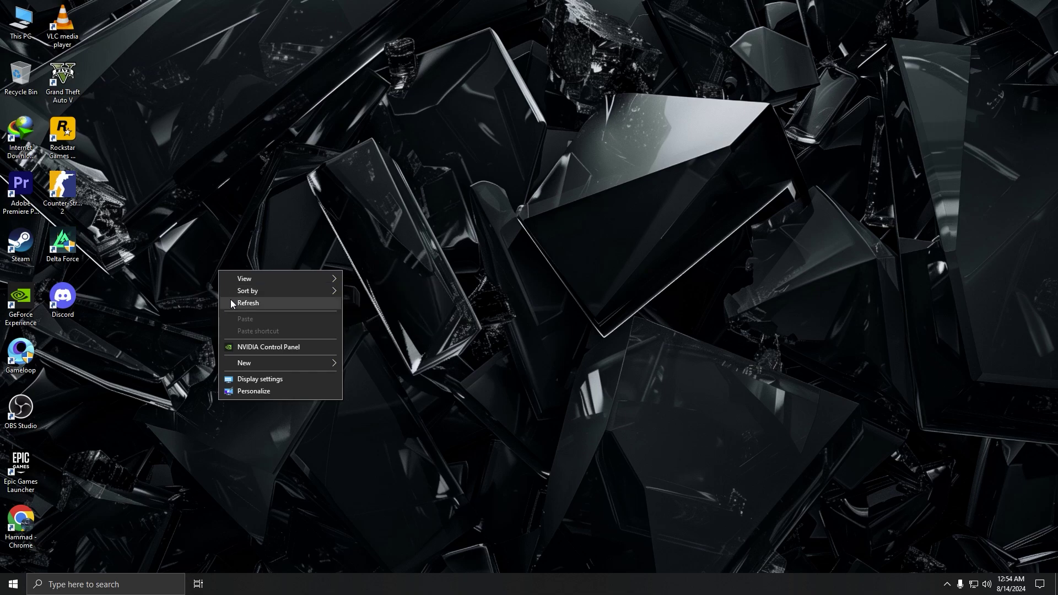
click(231, 299)
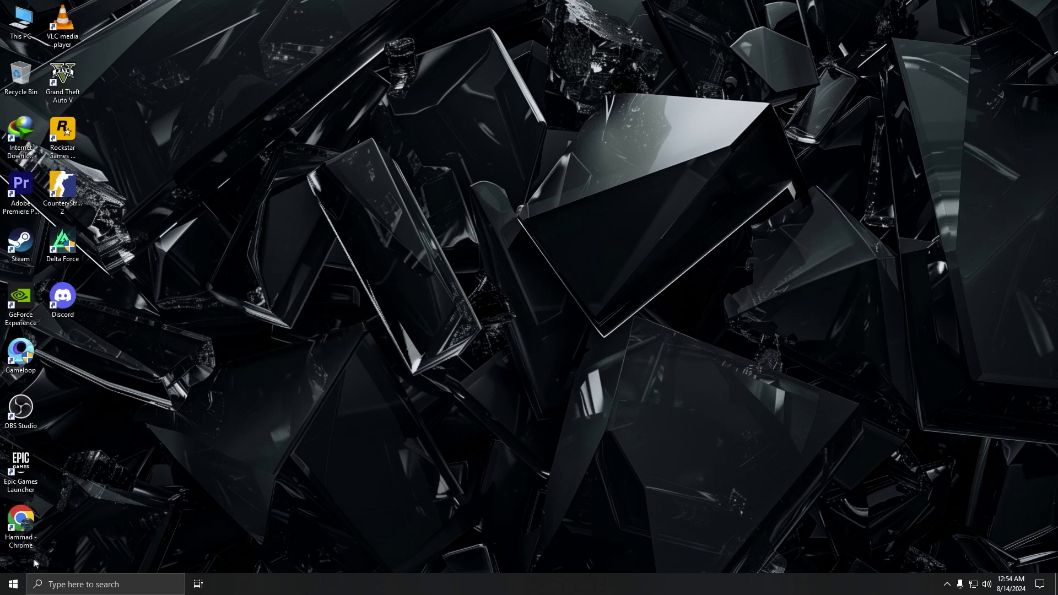
- Add the DeltaForceClient-Win64-Shipping application from C:\Delta Force\DeltaForce\Binaries\Win64 as a desktop app in the Windows Graphics settings
click(56, 584)
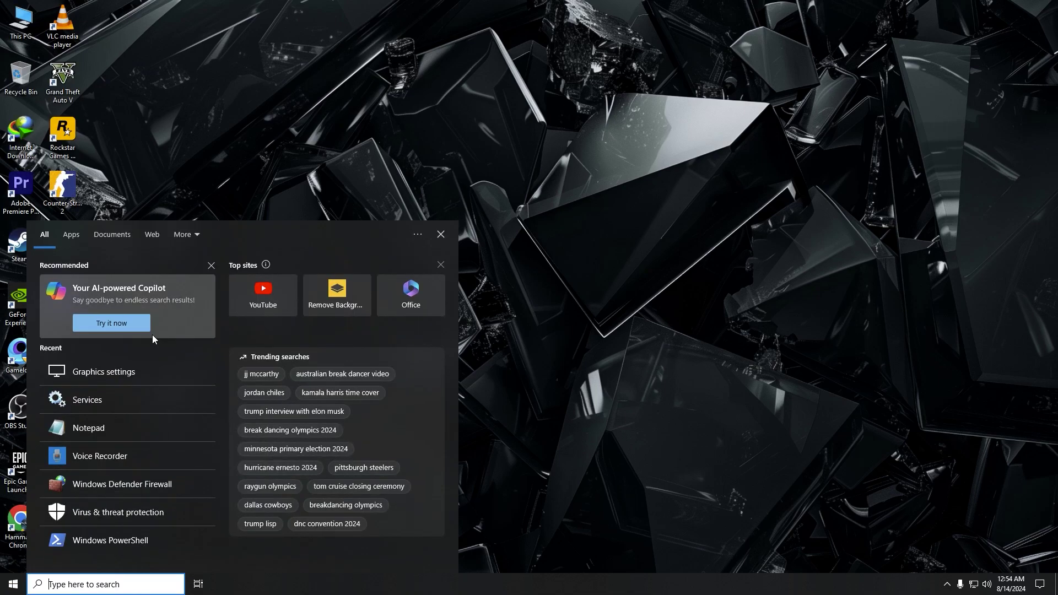
click(141, 368)
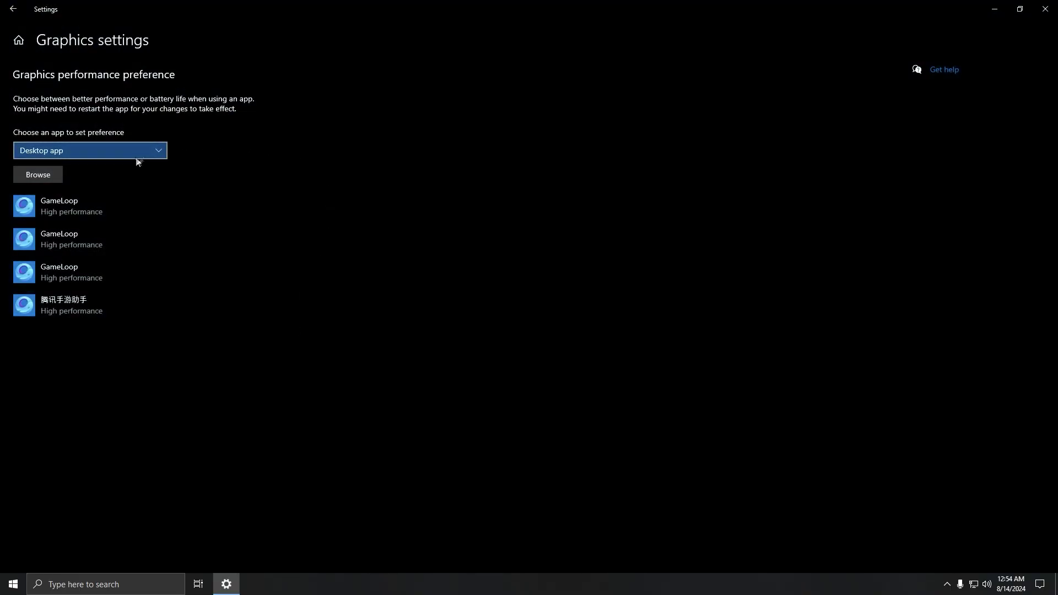
click(48, 175)
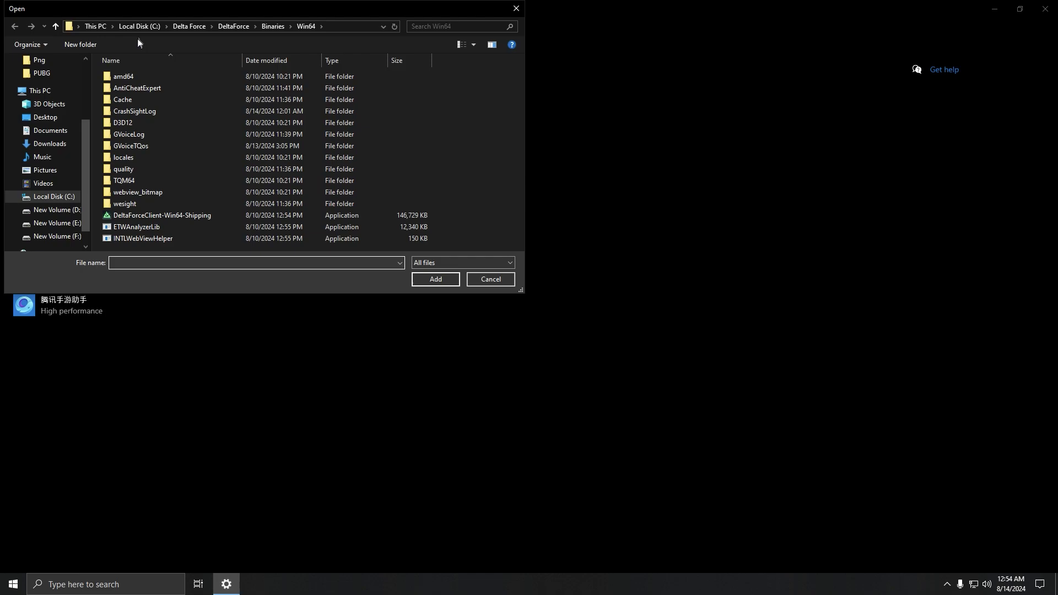
click(76, 199)
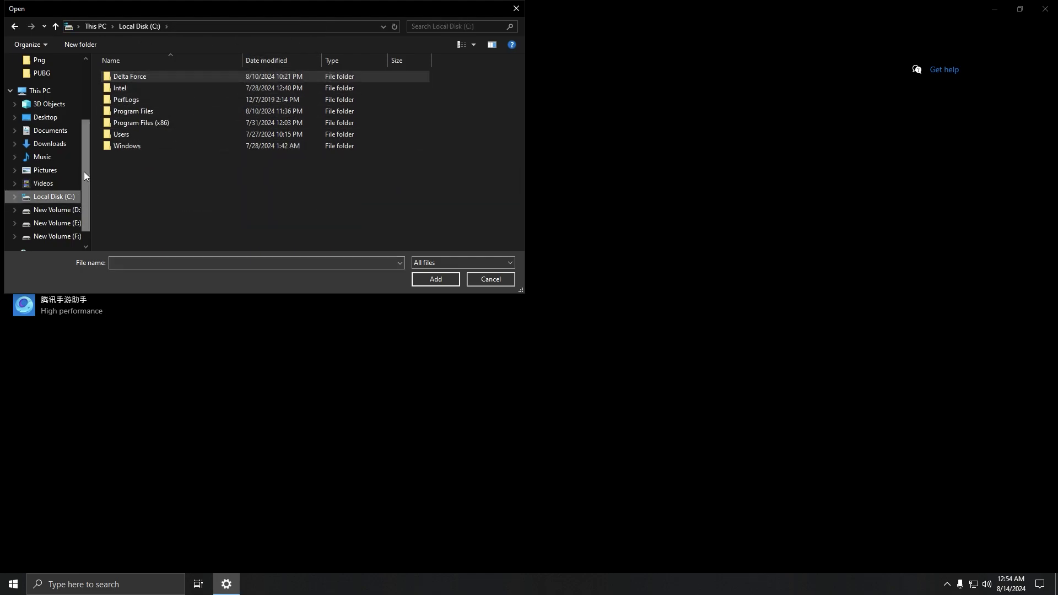
drag(531, 299, 683, 416)
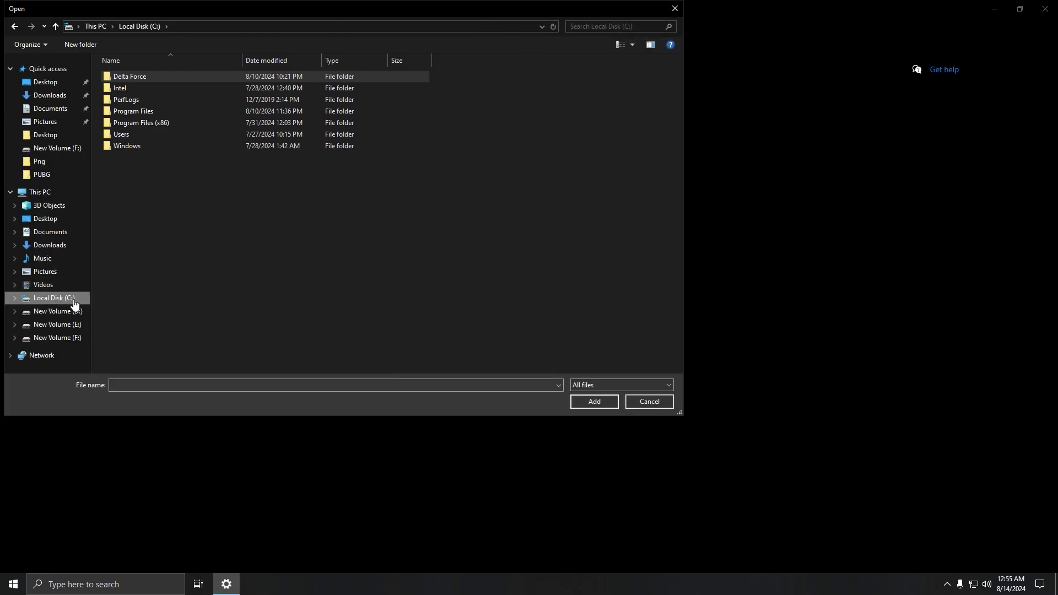
click(74, 311)
click(73, 300)
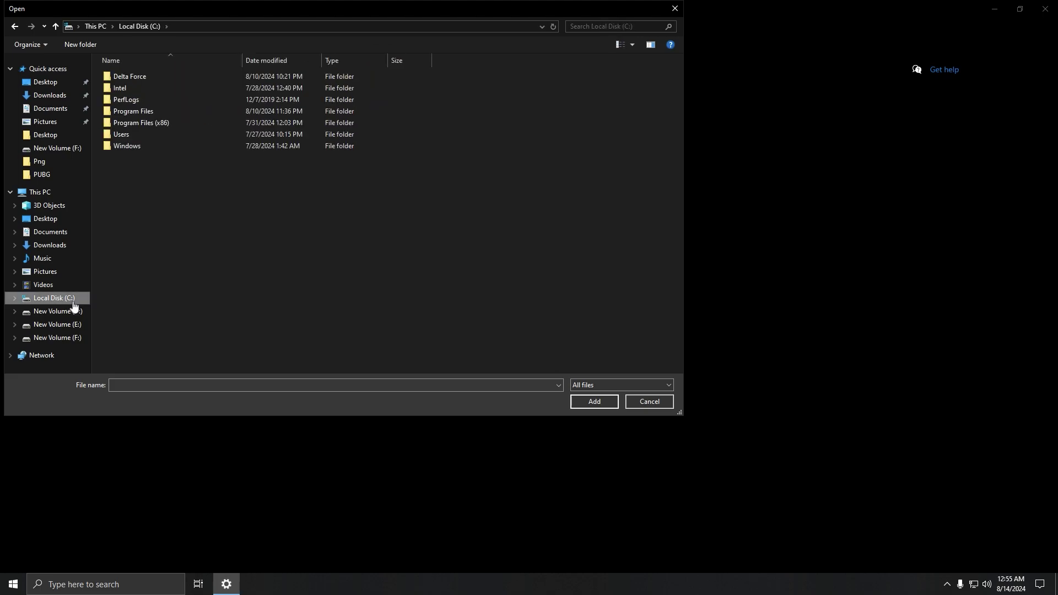
double_click(138, 75)
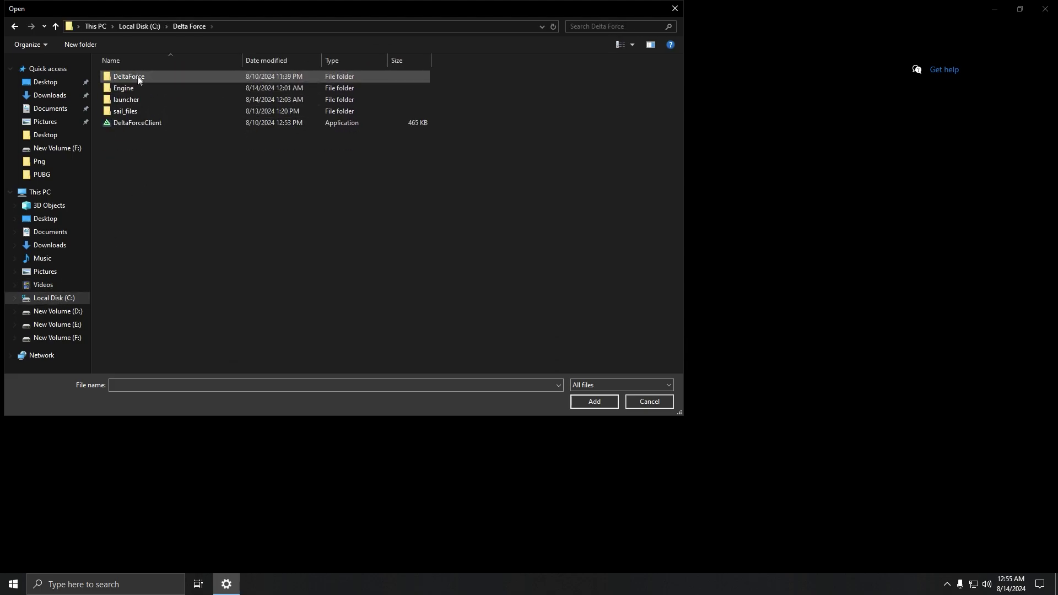
double_click(137, 77)
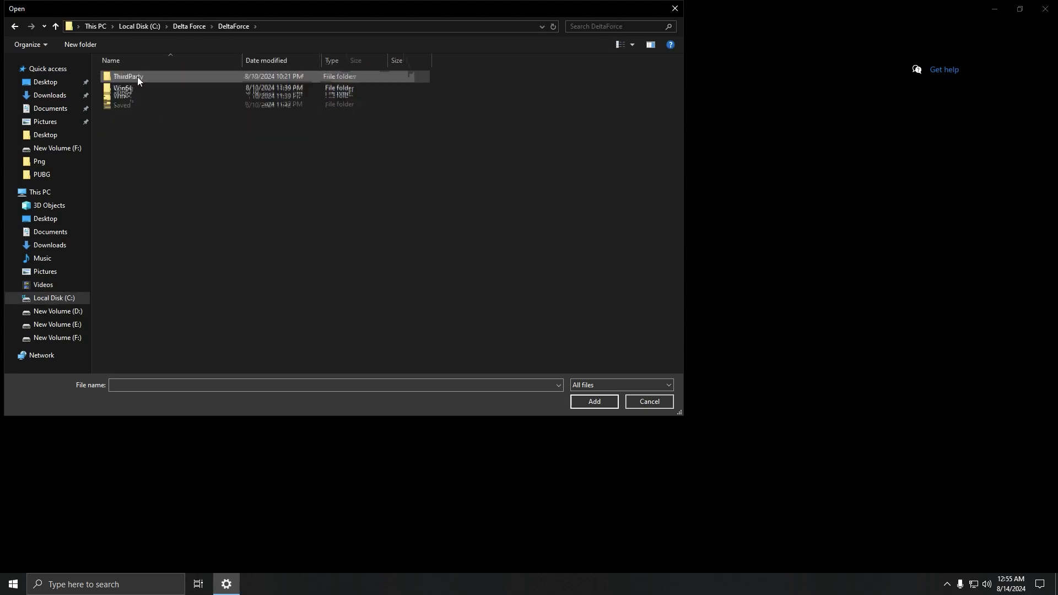
double_click(135, 87)
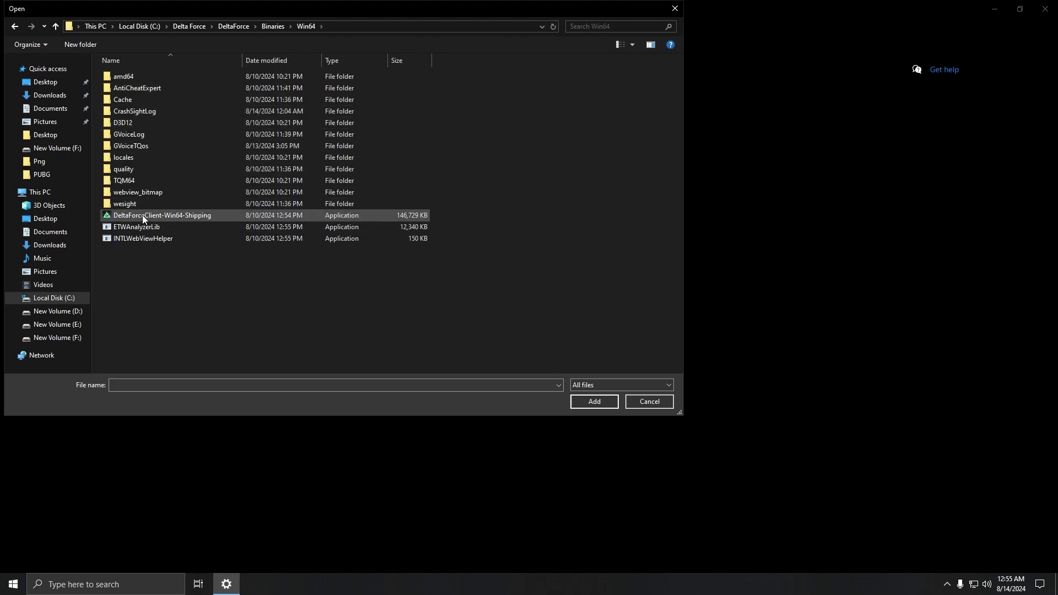
click(142, 216)
click(594, 401)
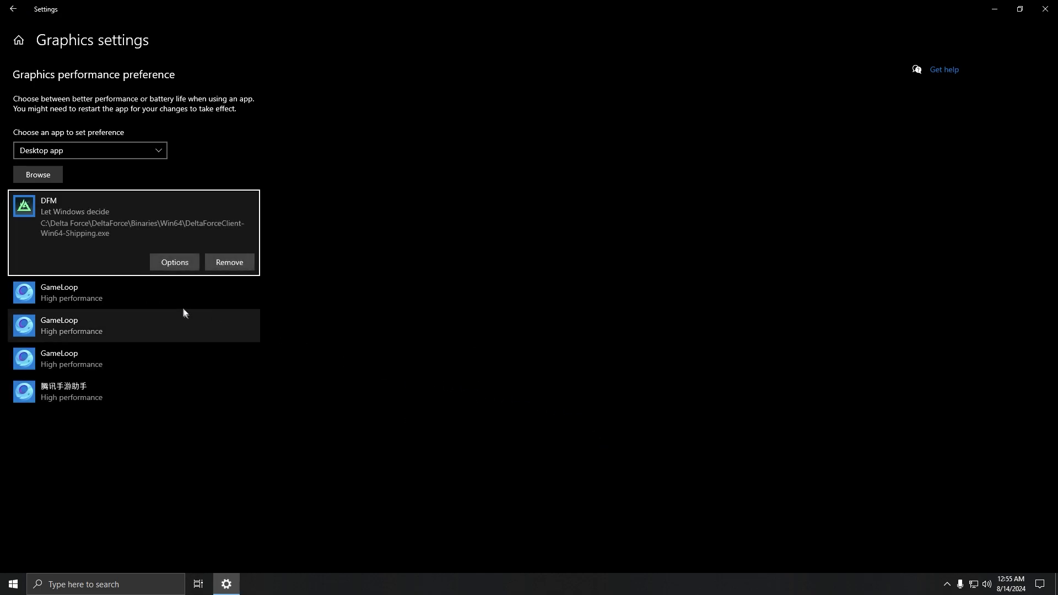
- Set the graphics preference of the DFM app to High performance, save it, and close Settings
click(176, 263)
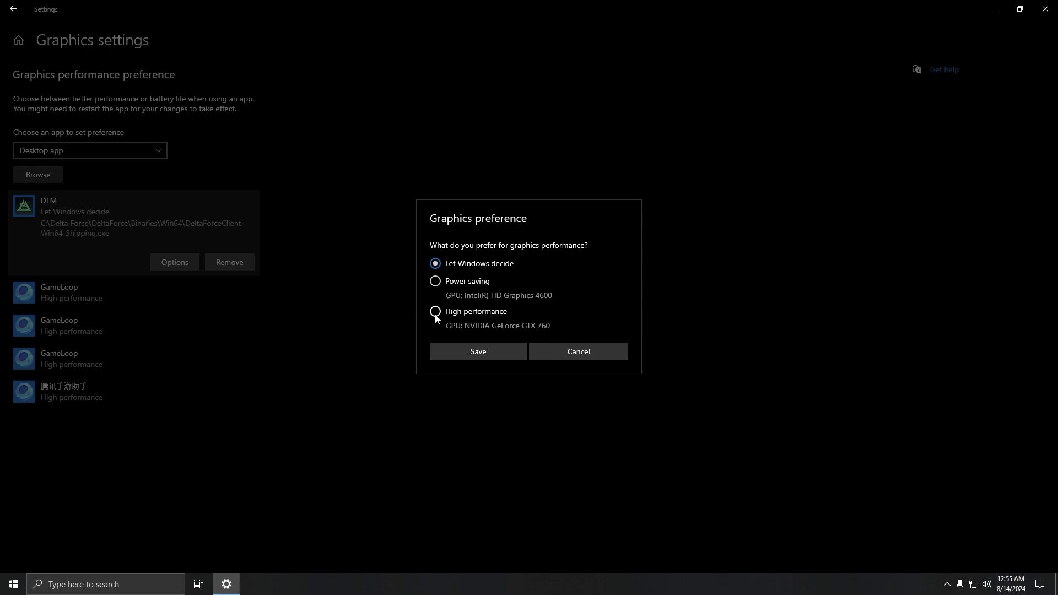
click(460, 347)
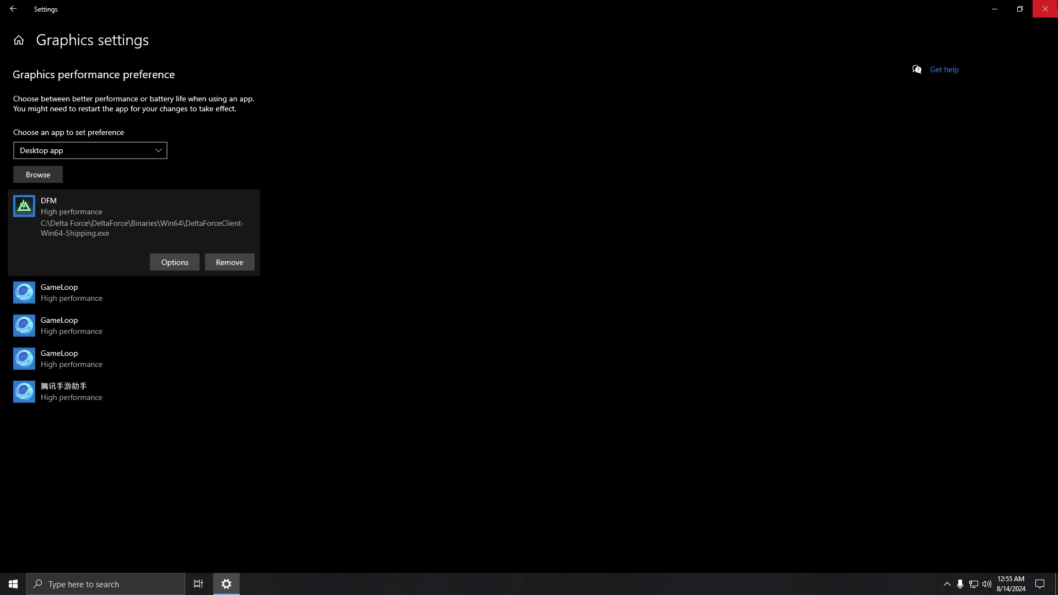
click(1045, 8)
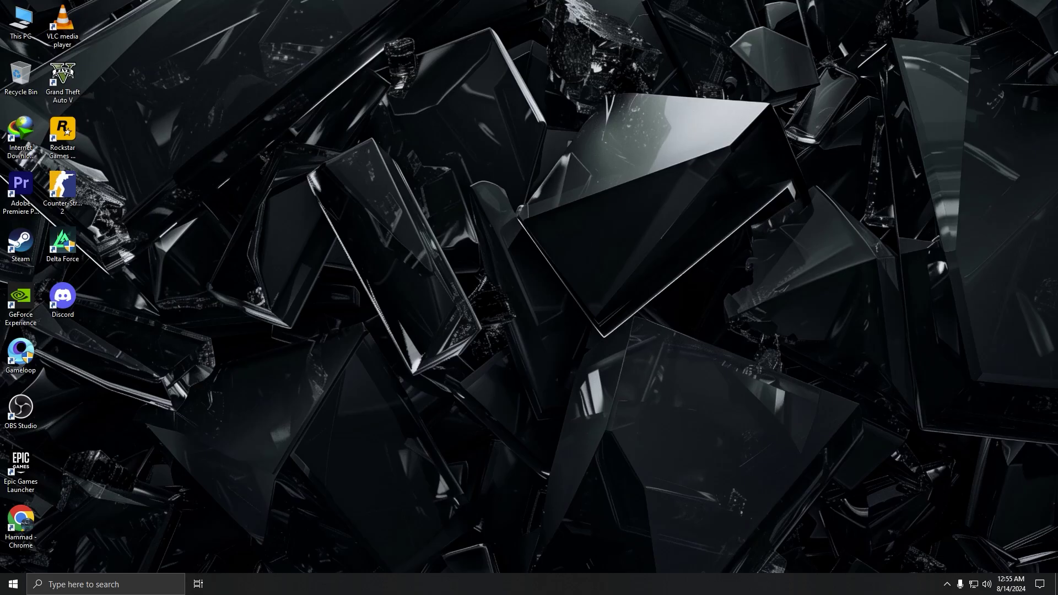
- Review the custom visual effects in the Performance Options of the advanced system settings, accept them, and close the system windows and File Explorer
double_click(20, 23)
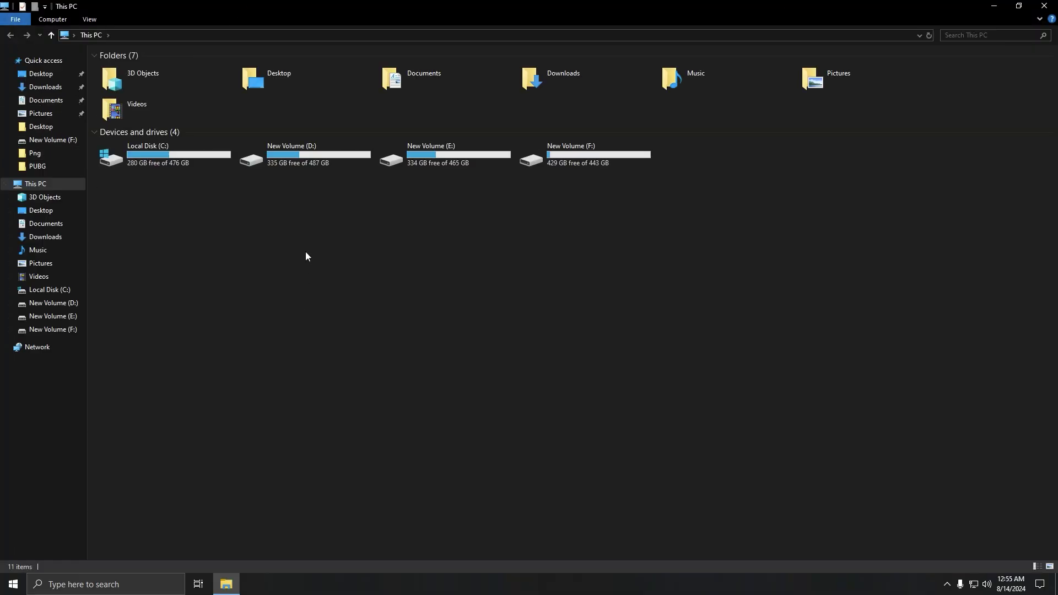
right_click(307, 256)
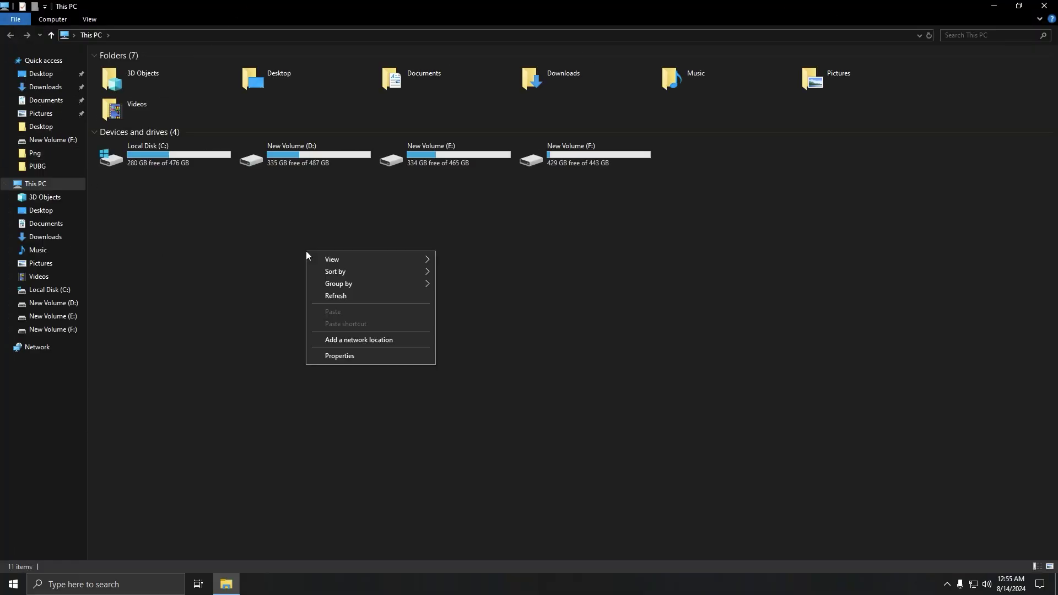
click(343, 358)
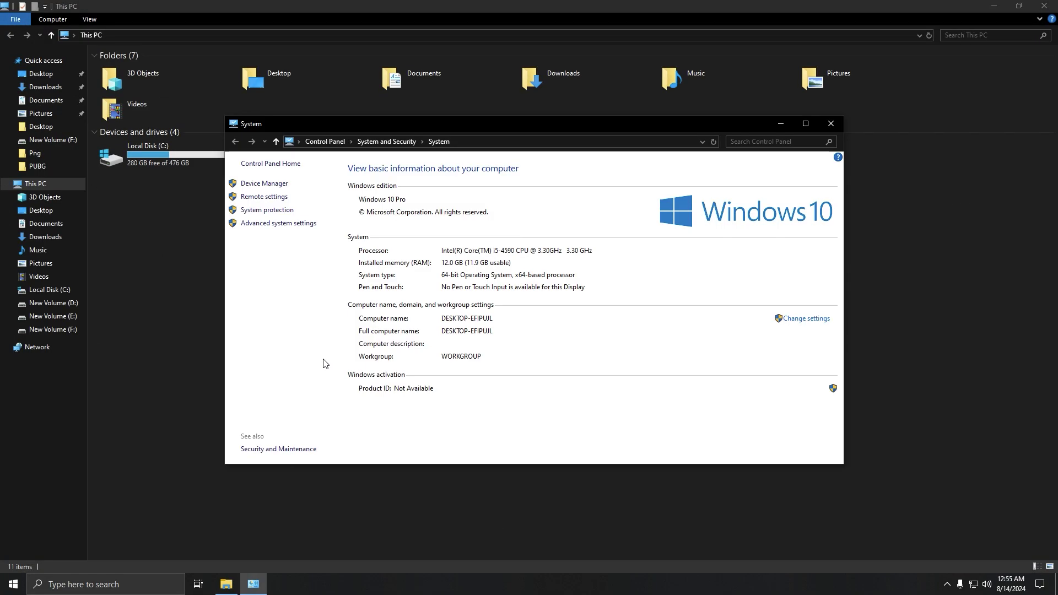
click(308, 225)
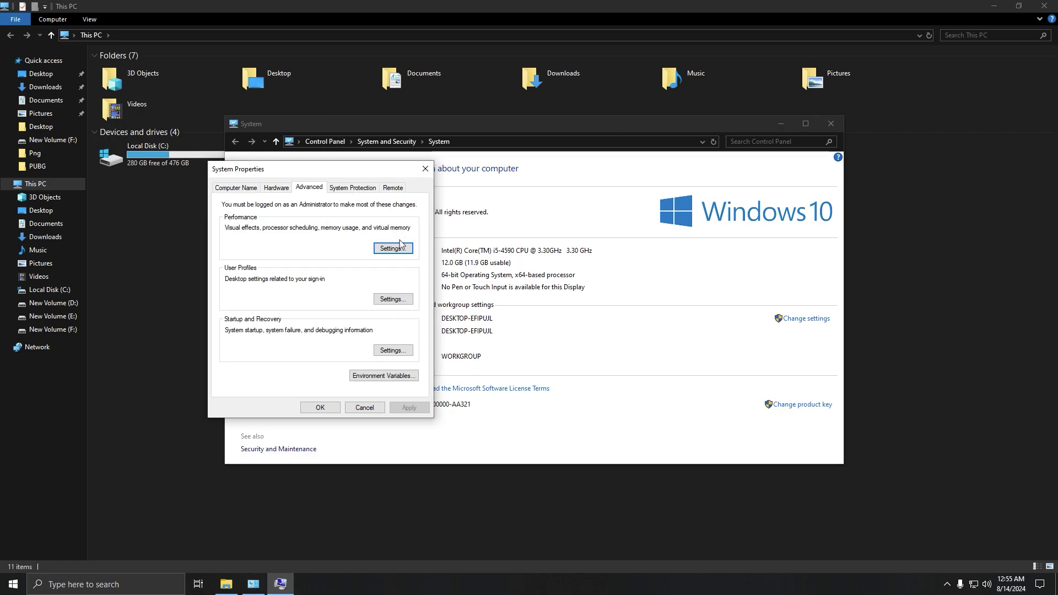
click(401, 246)
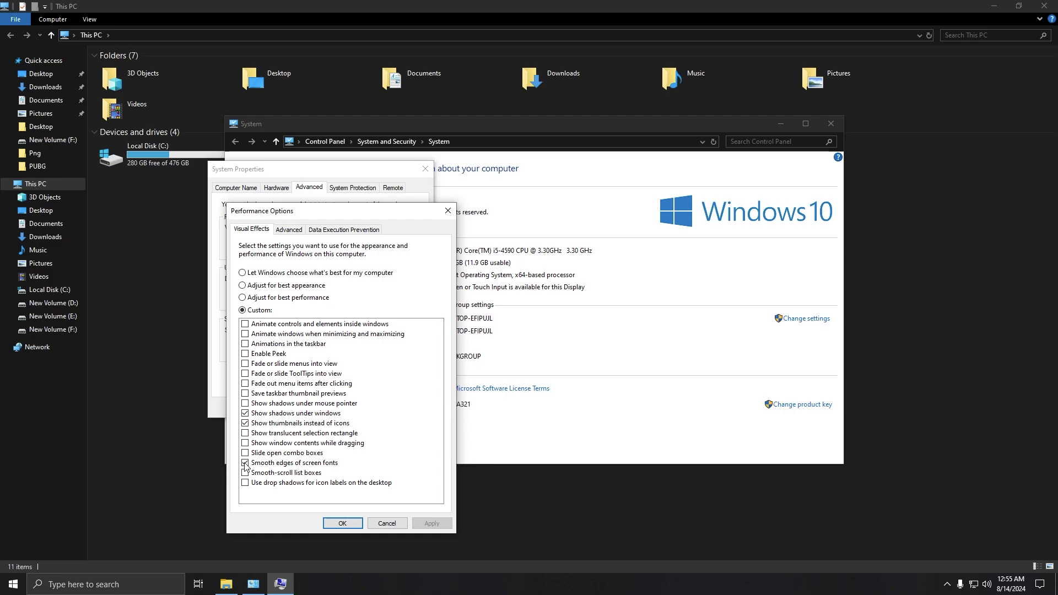
click(343, 523)
click(323, 410)
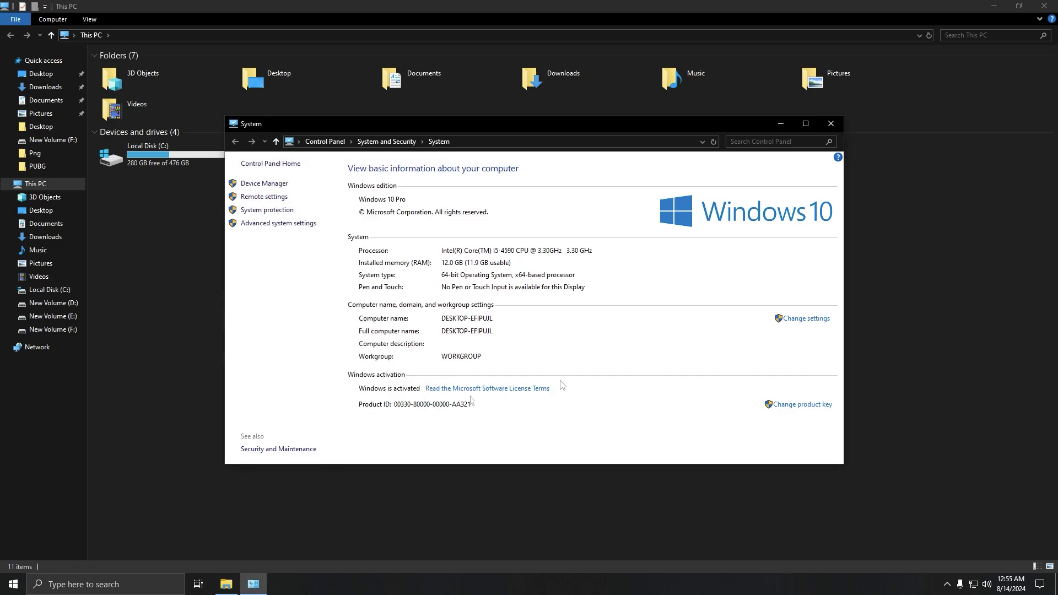
click(830, 124)
click(1043, 5)
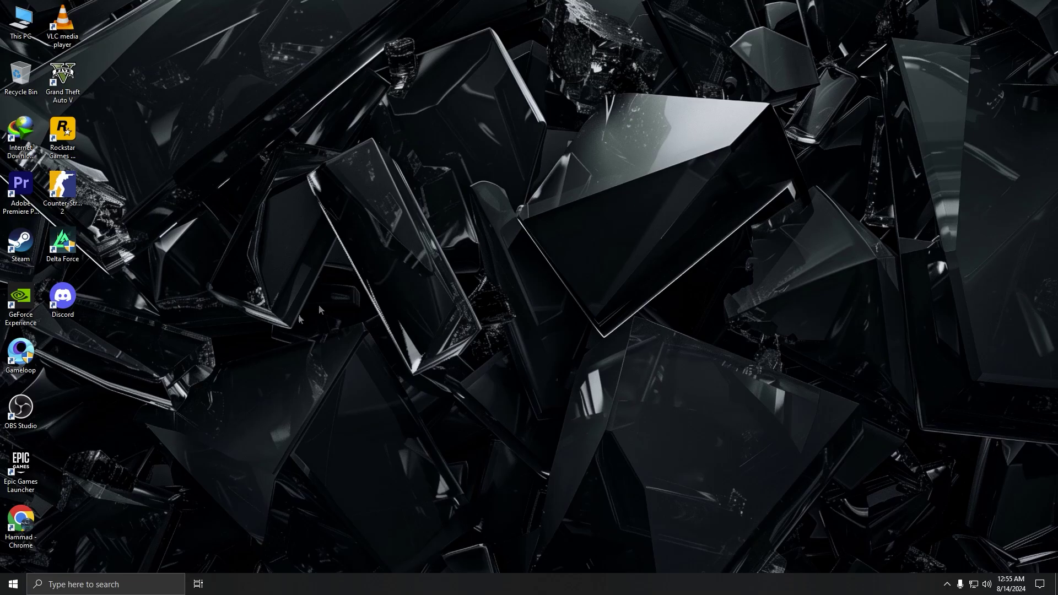
right_click(161, 449)
click(206, 355)
- Turn off Game Bar and its controller opening option in the Gaming settings, and check the Game Mode setting
click(13, 585)
click(14, 537)
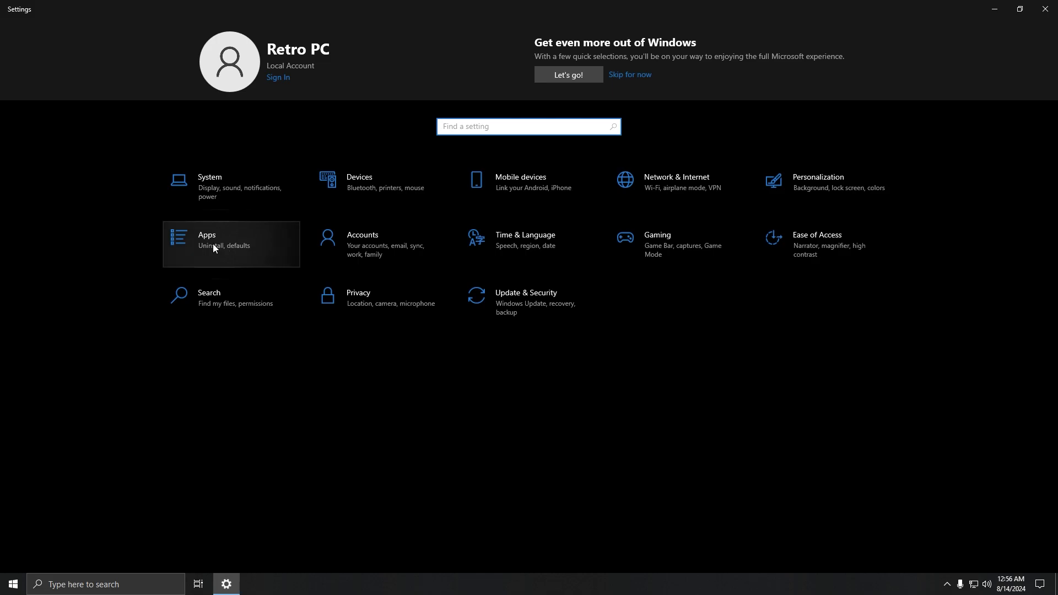
click(637, 242)
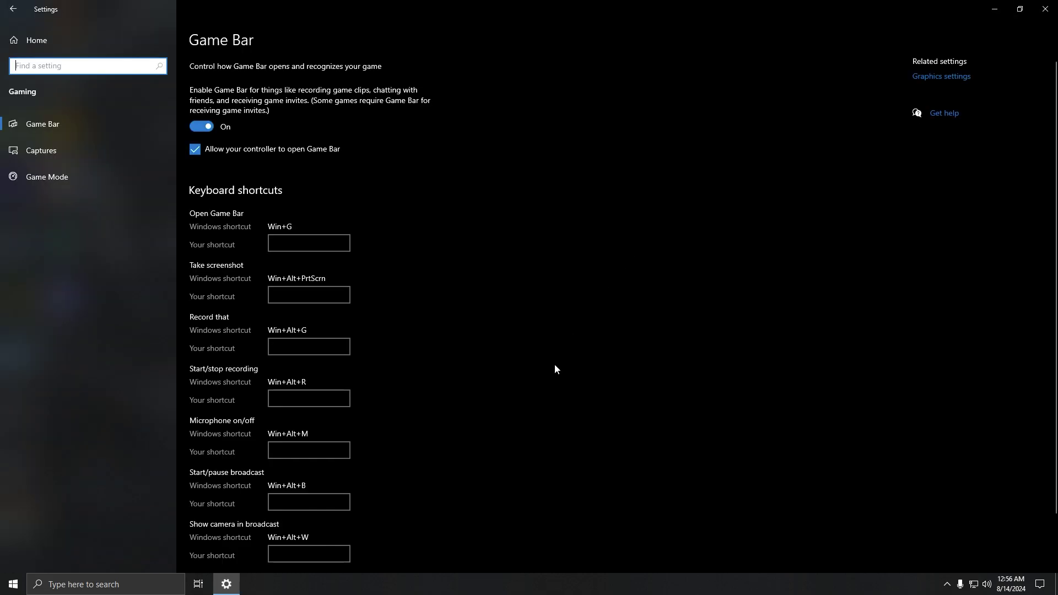
click(198, 150)
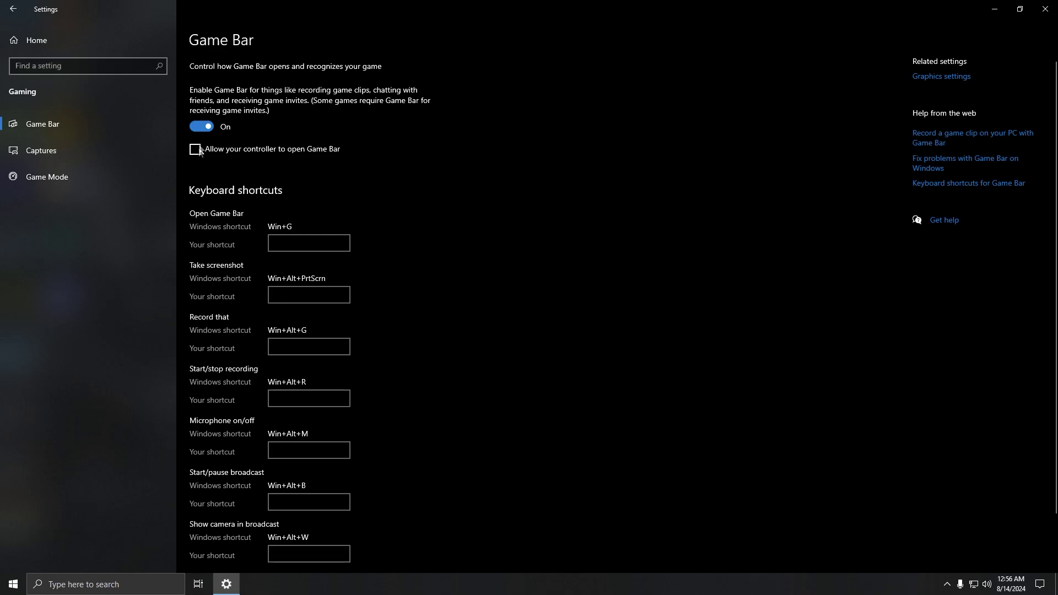
click(208, 126)
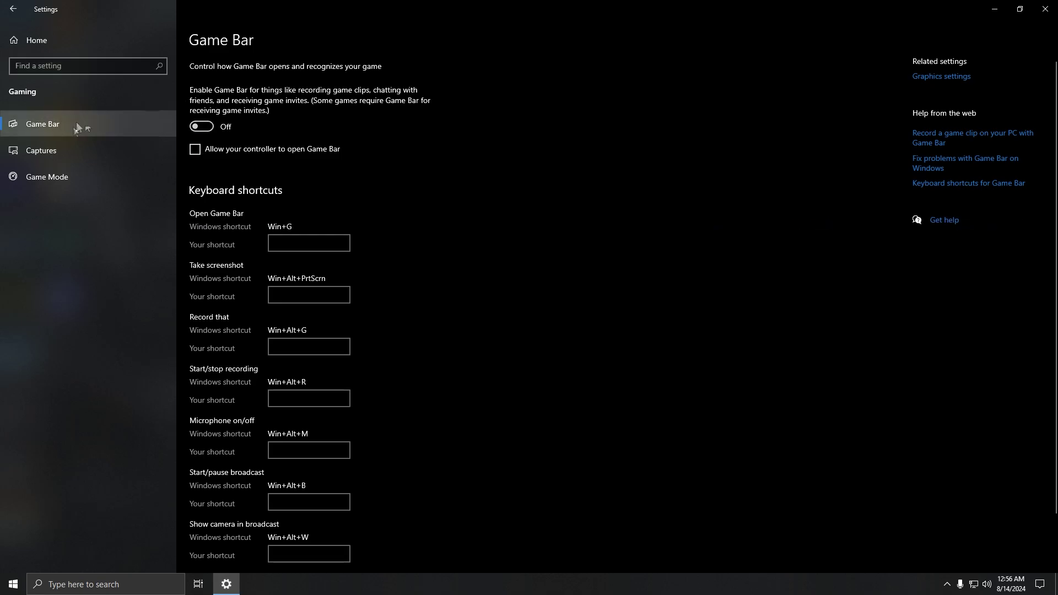
click(66, 177)
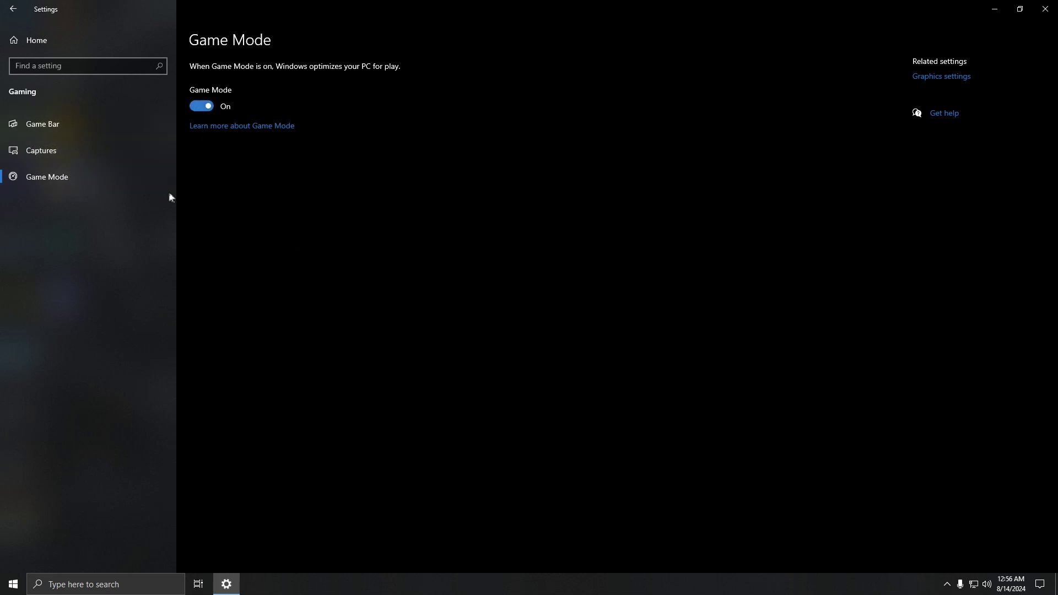
- Turn off letting apps run in the background in the Privacy settings and check the list of background apps
click(62, 42)
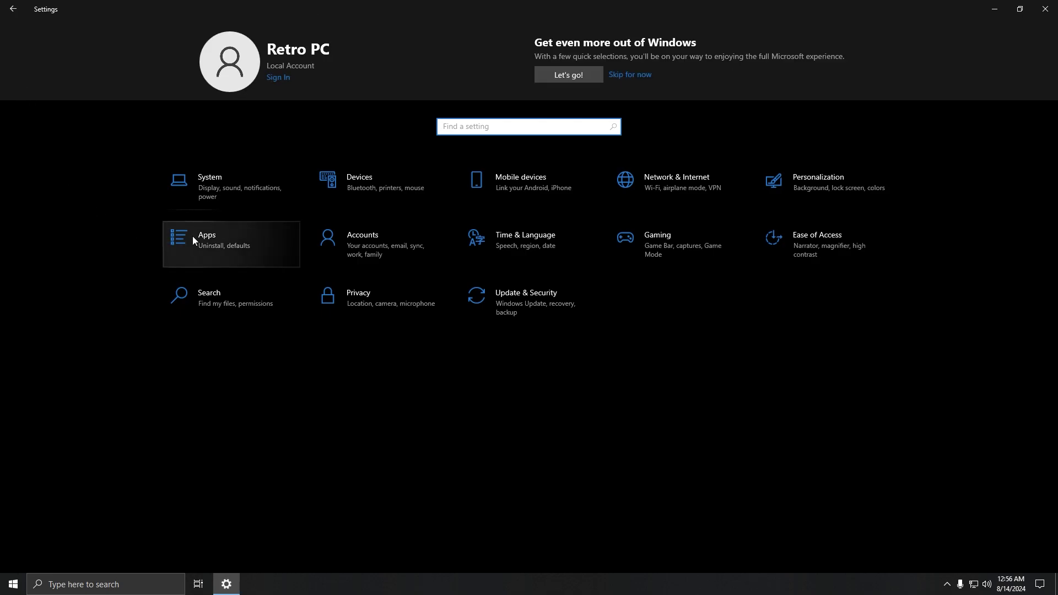
click(354, 303)
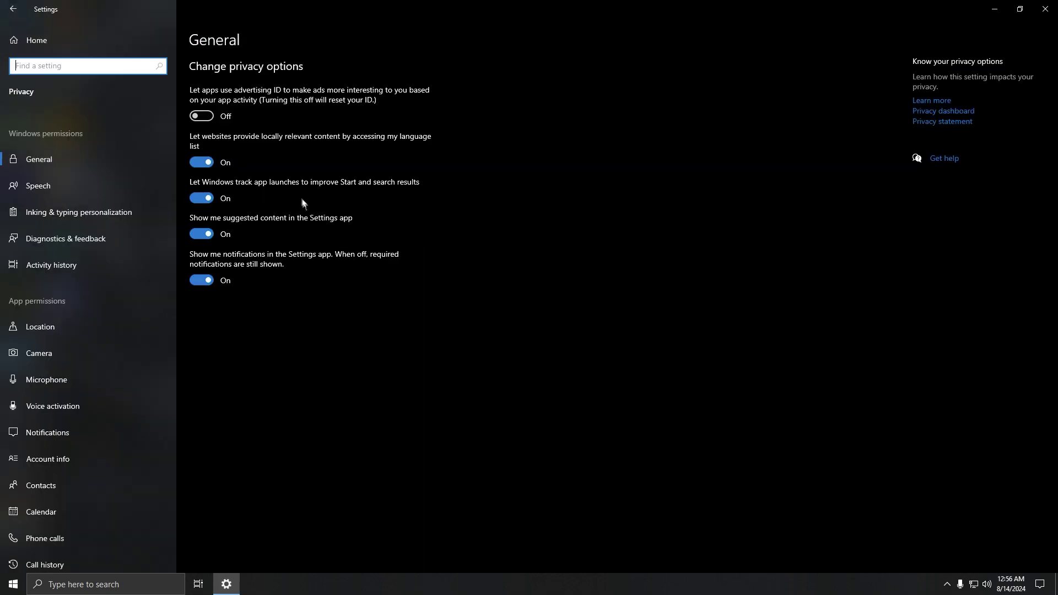
scroll(122, 417, down, 5)
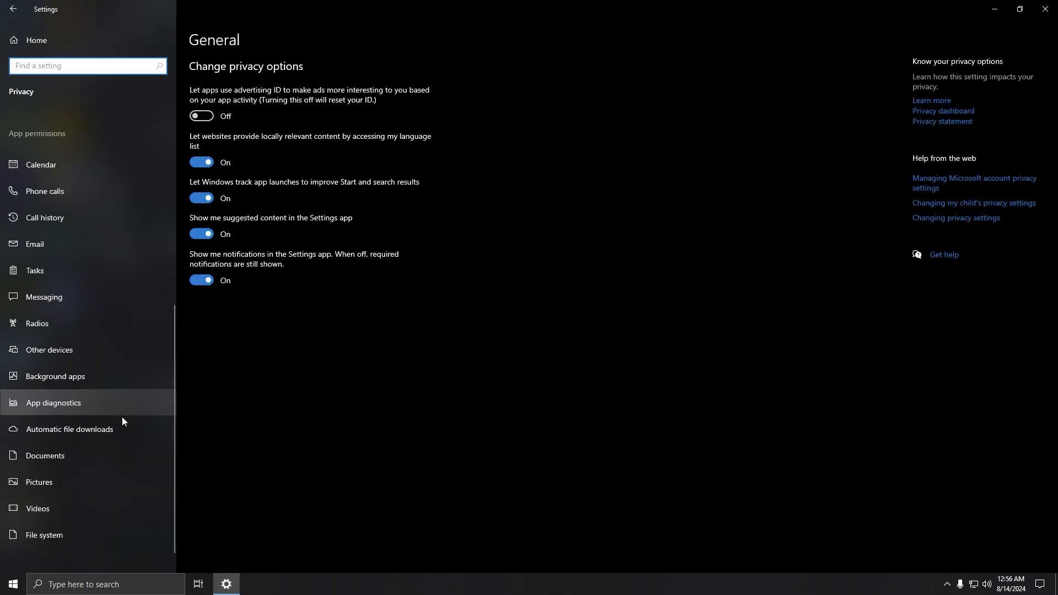
click(76, 379)
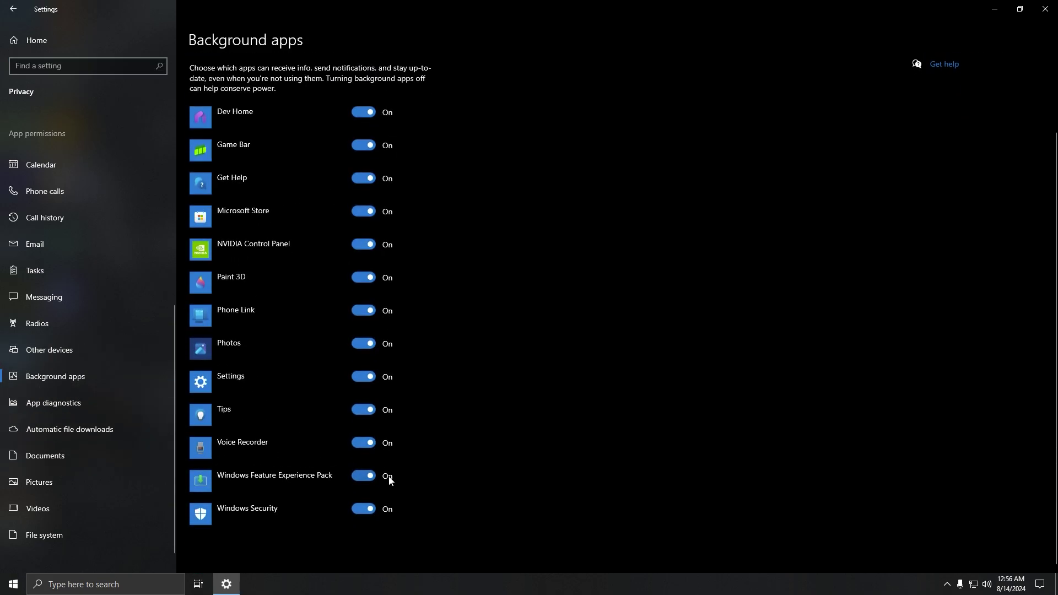
scroll(389, 476, up, 2)
click(207, 108)
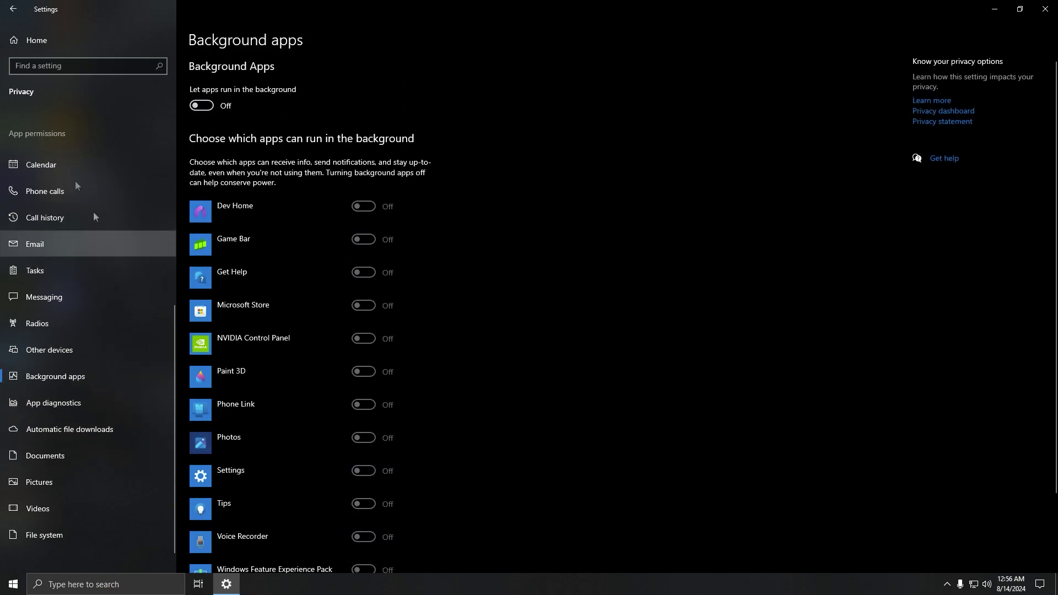
scroll(401, 353, down, 3)
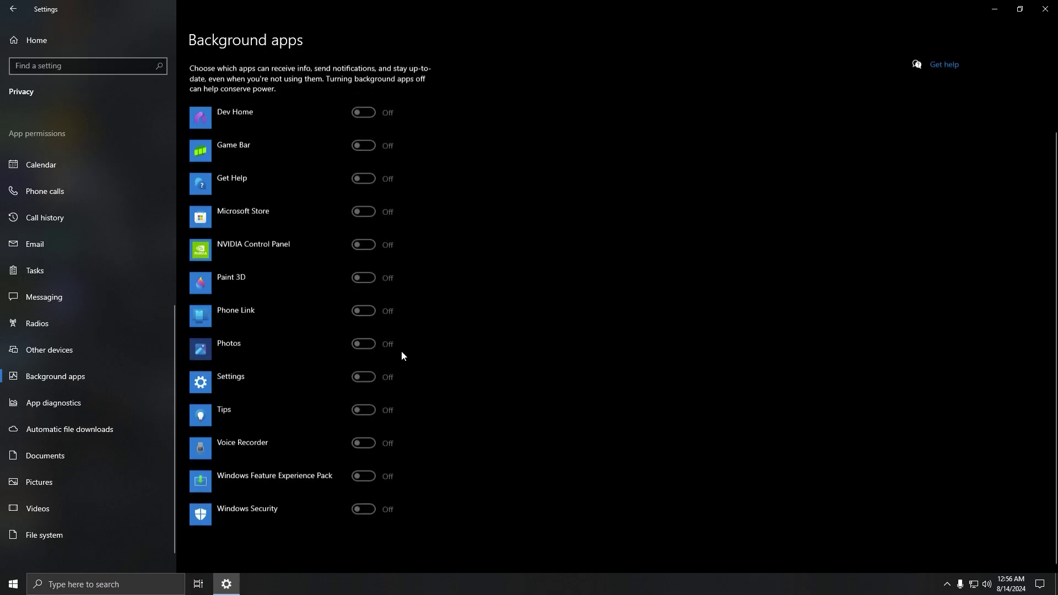
scroll(444, 427, up, 2)
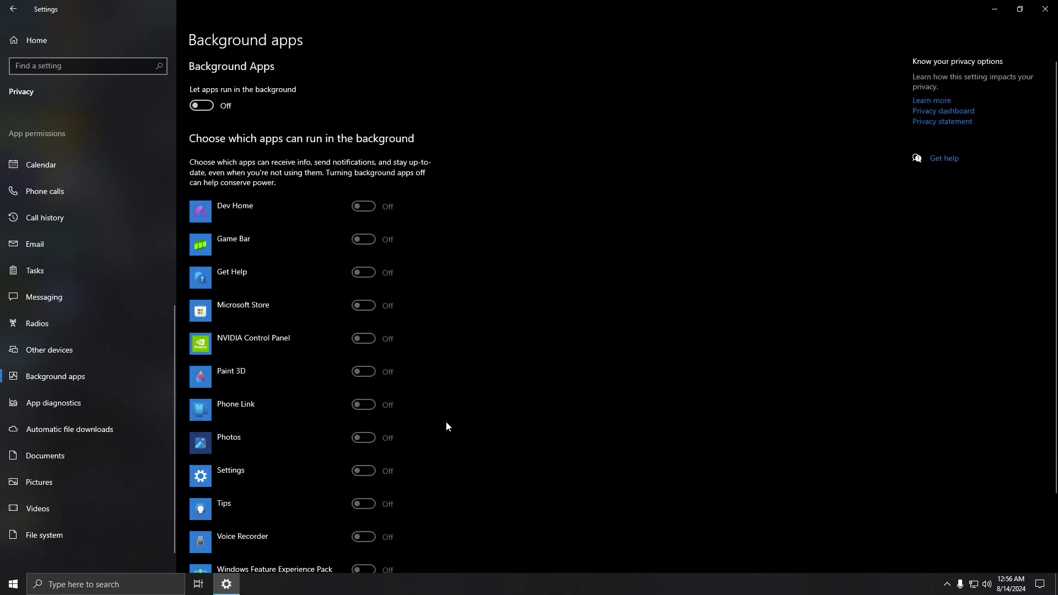
scroll(415, 358, down, 3)
scroll(435, 378, up, 3)
- Review which apps are allowed to start at login in the Apps settings, and close Settings
click(50, 43)
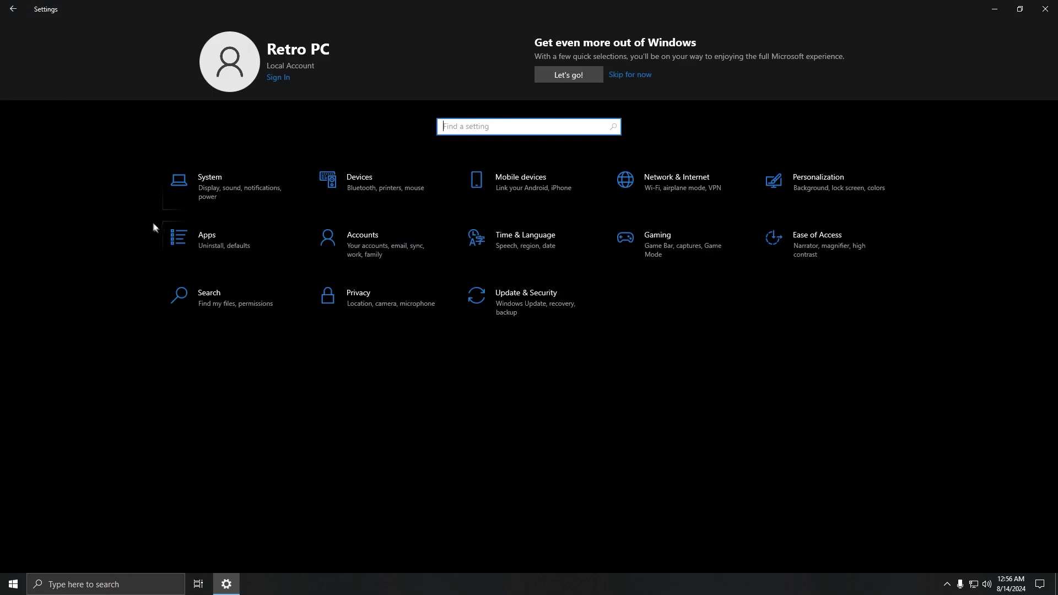
click(207, 243)
click(83, 256)
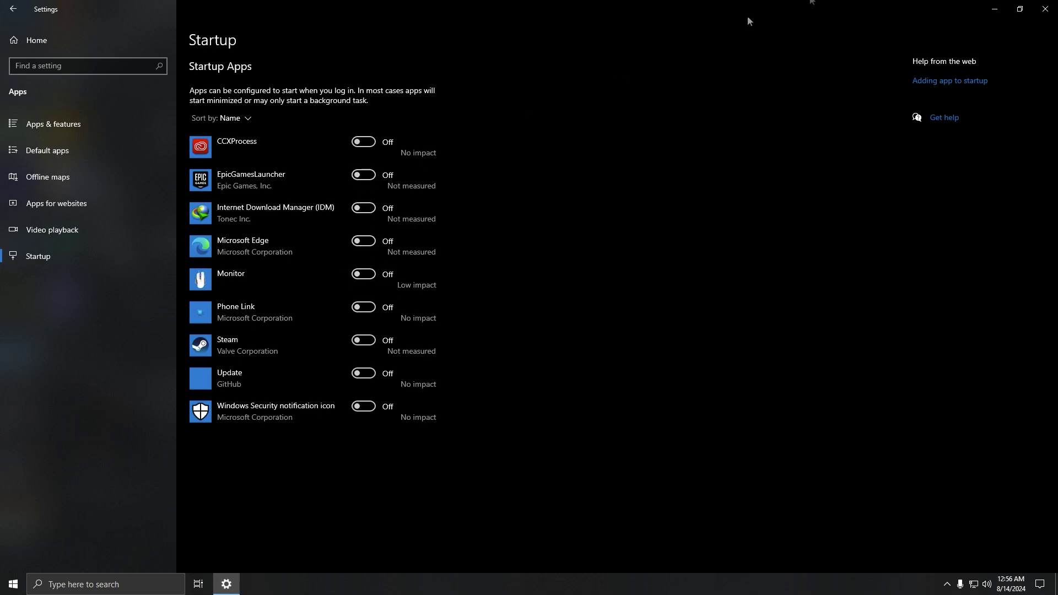
click(1047, 9)
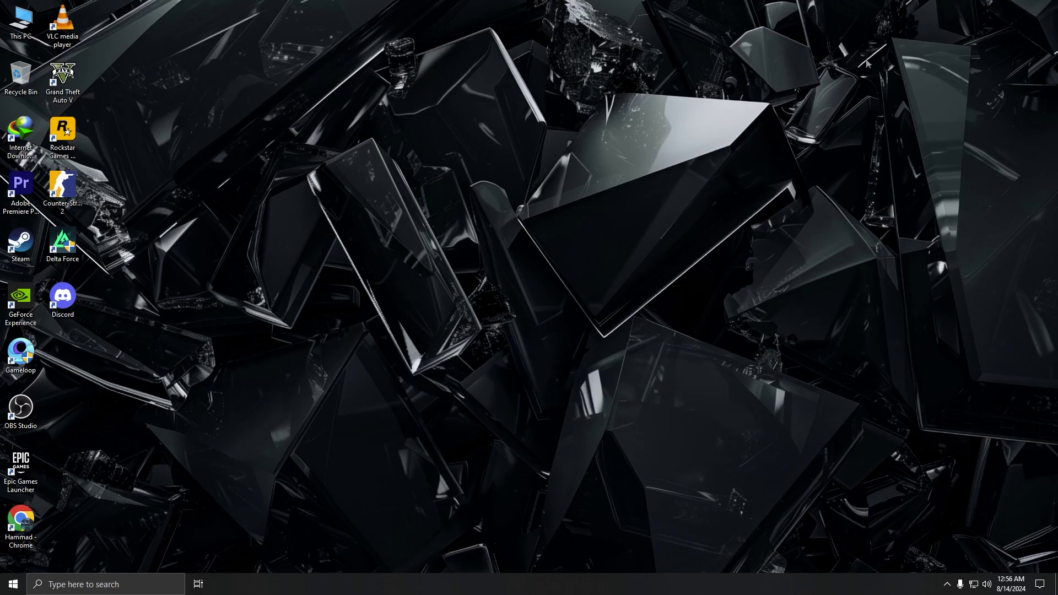
- Refresh the desktop, then open NVIDIA Control Panel and check the rendering choice under Adjust Image Settings with Preview
right_click(323, 177)
click(338, 206)
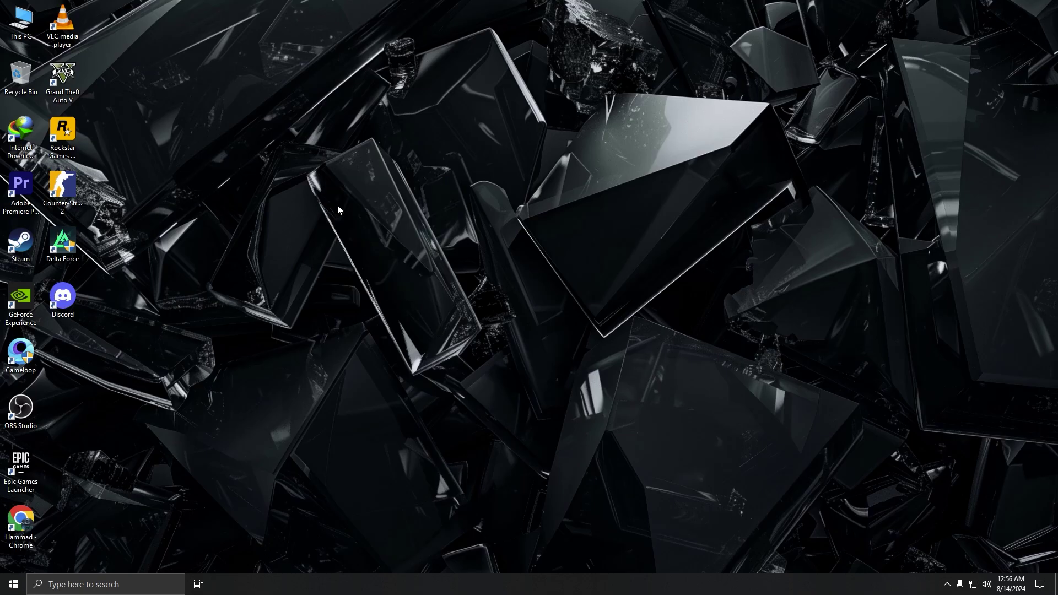
right_click(257, 179)
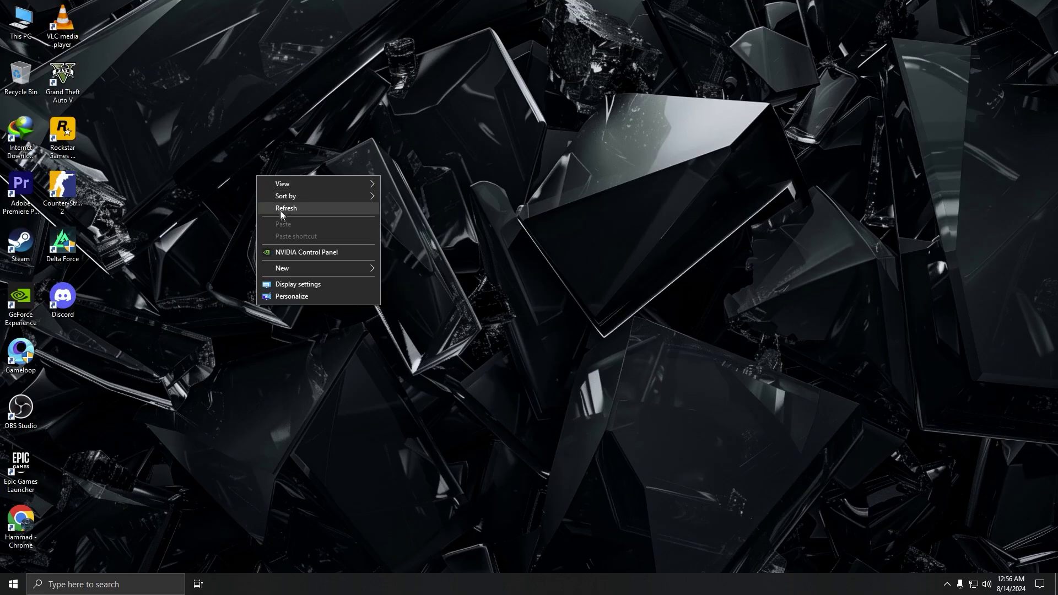
click(306, 252)
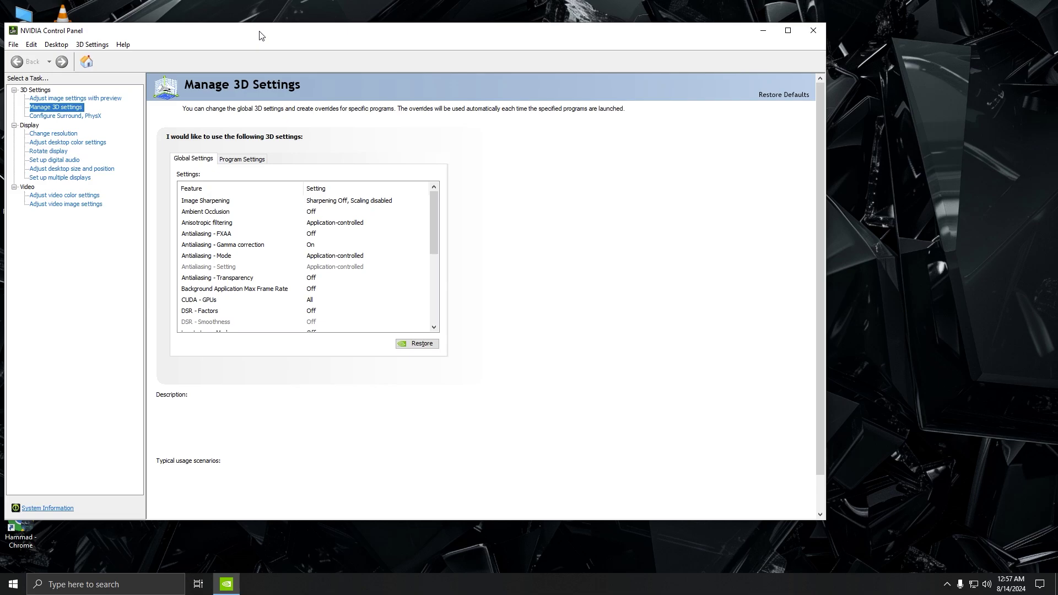
drag(262, 35, 331, 40)
click(184, 102)
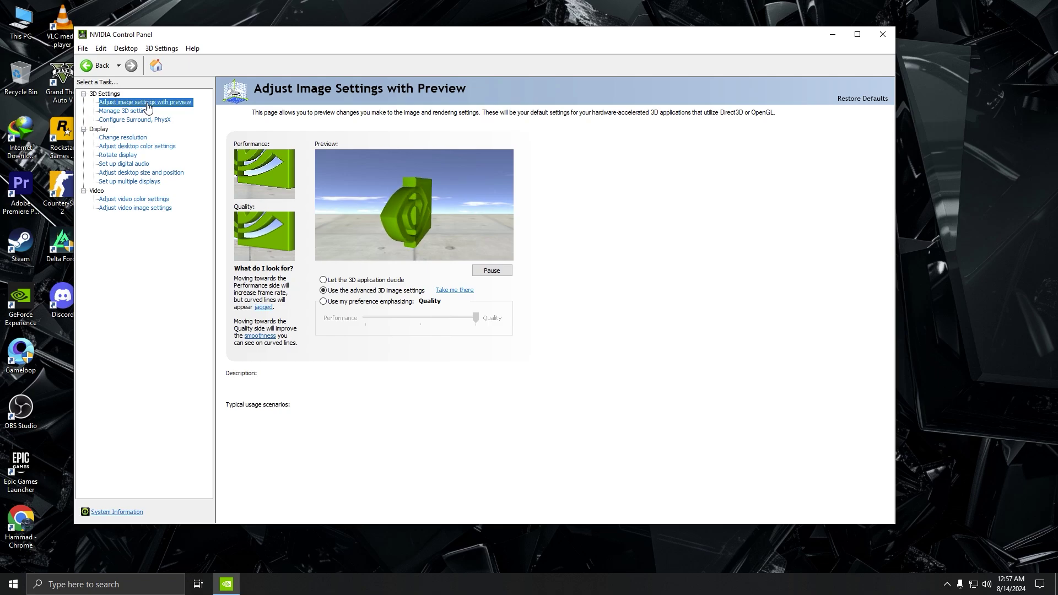
mouse_move(336, 283)
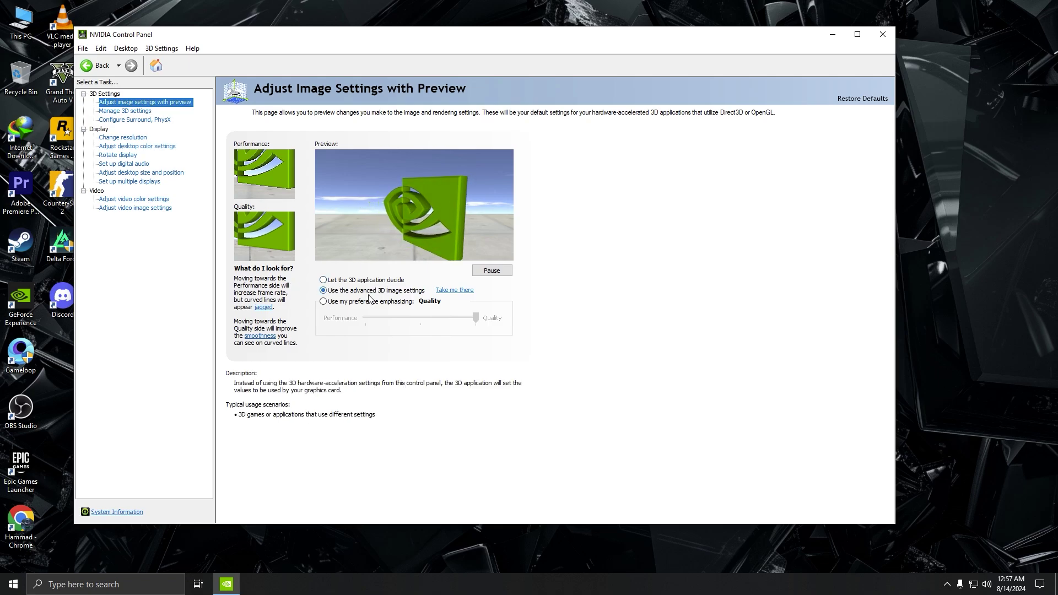
mouse_move(364, 291)
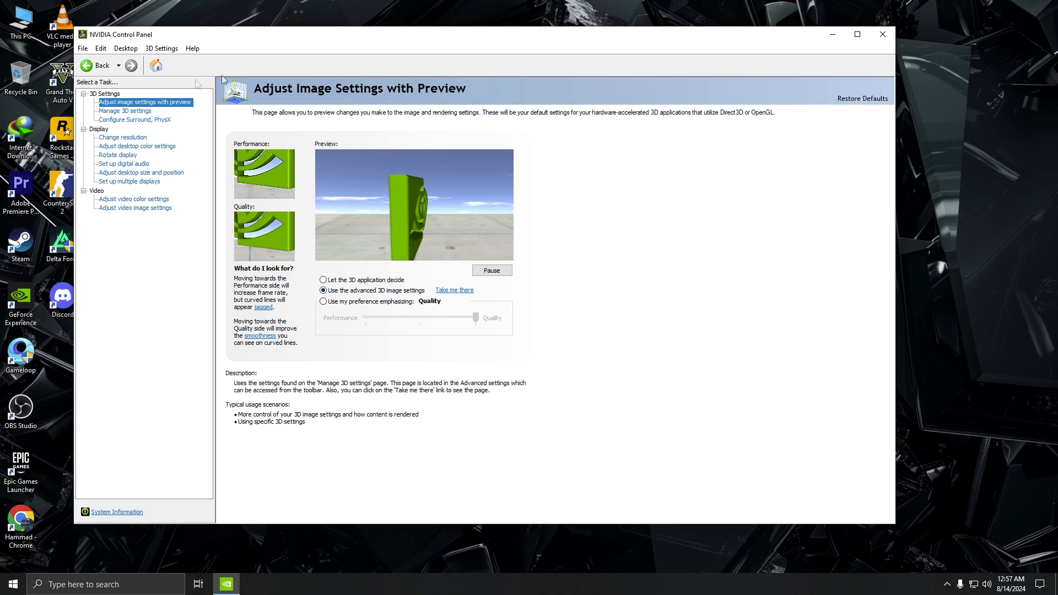
- Review the full list of global 3D settings under Manage 3D Settings, and close NVIDIA Control Panel
click(120, 112)
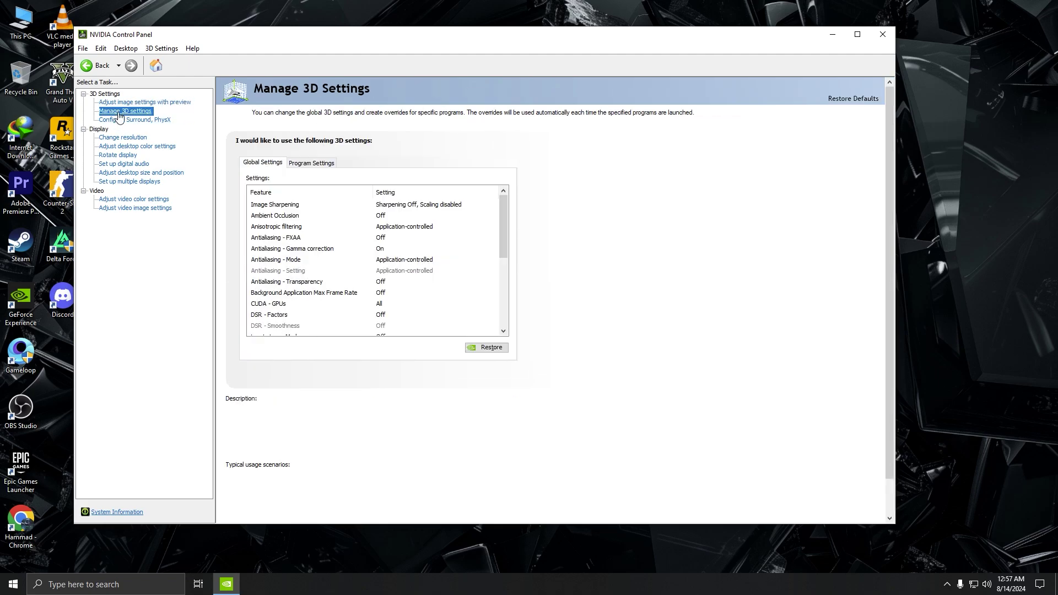
mouse_move(407, 270)
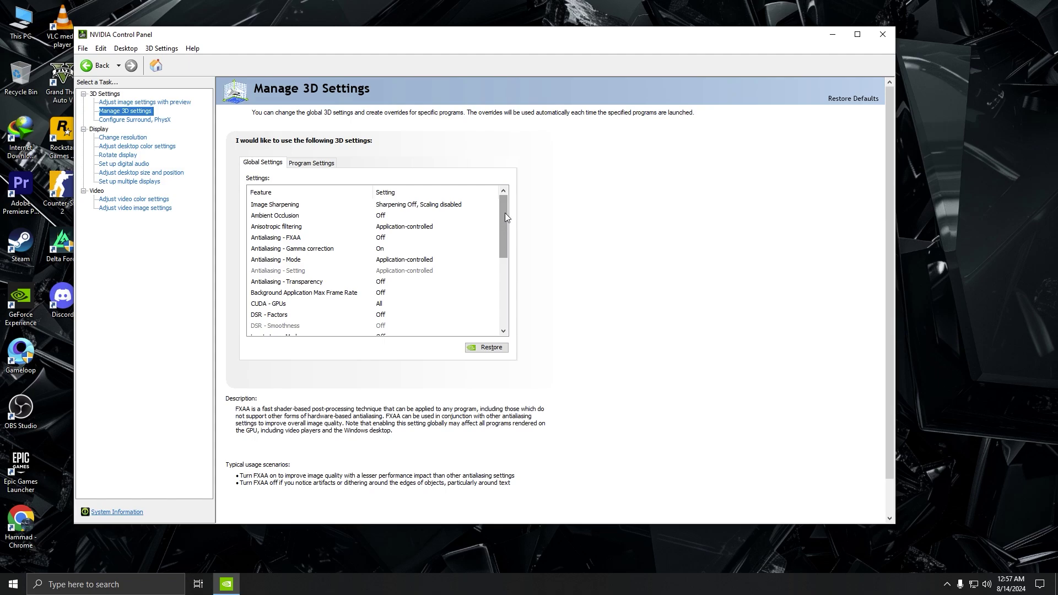
drag(506, 214, 519, 297)
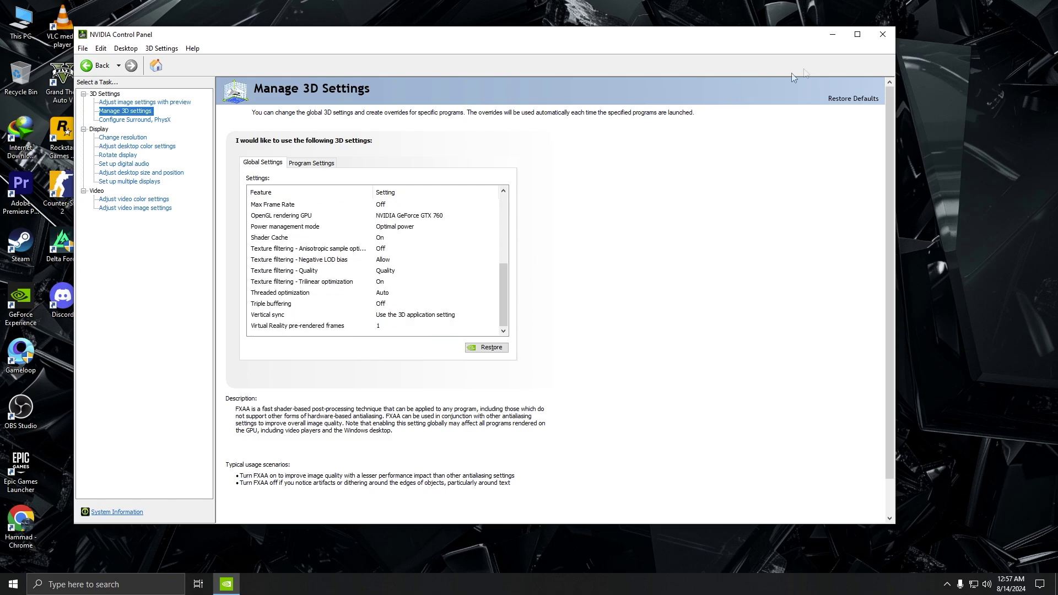
click(881, 36)
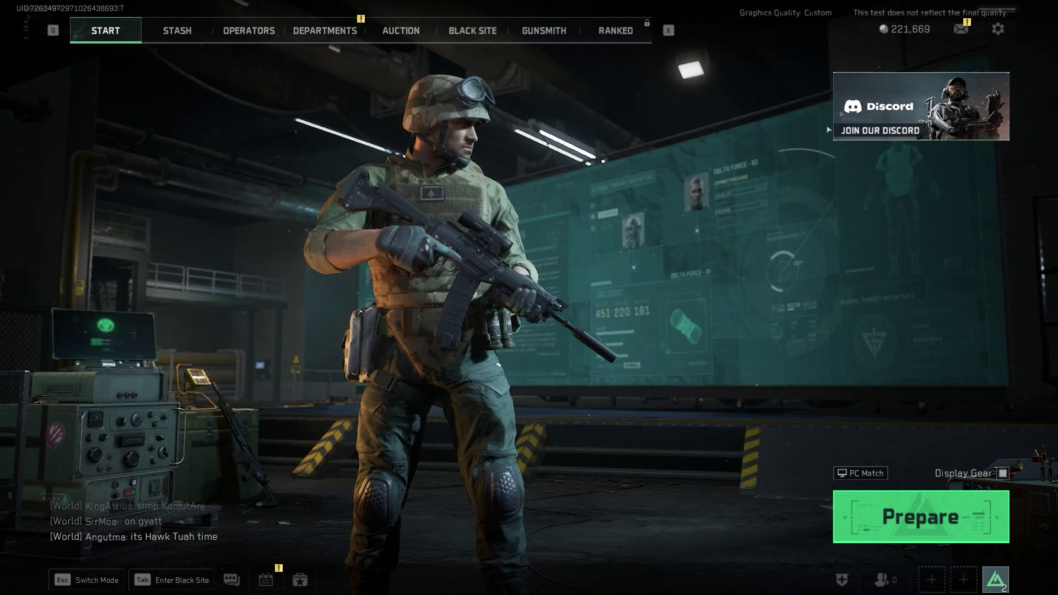
- Switch to Delta Force, open its settings and review the Game options for combat, hit effects, vehicles and system
click(998, 29)
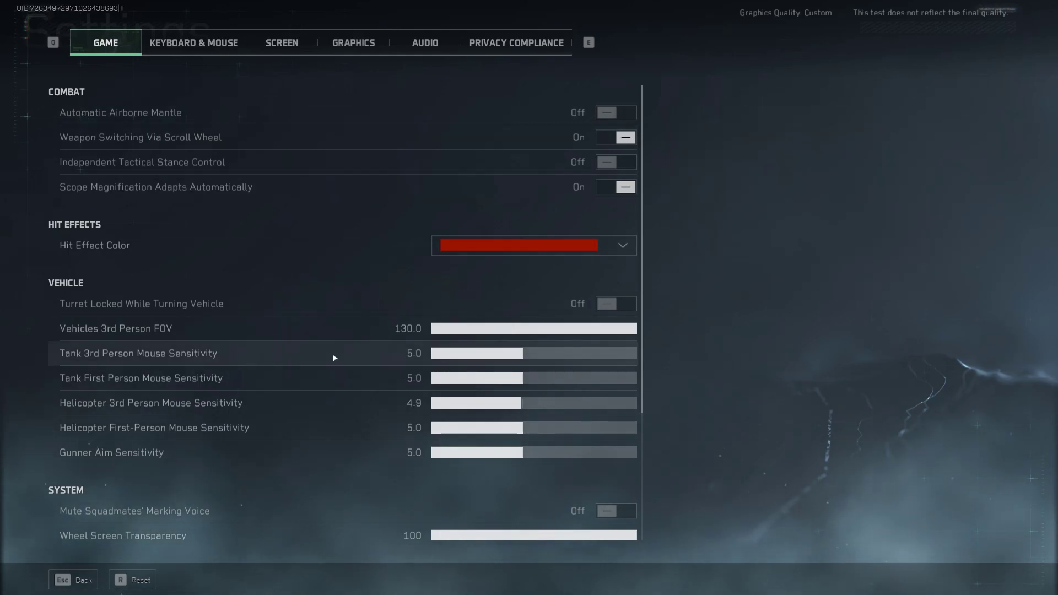
scroll(334, 358, down, 3)
scroll(334, 359, up, 3)
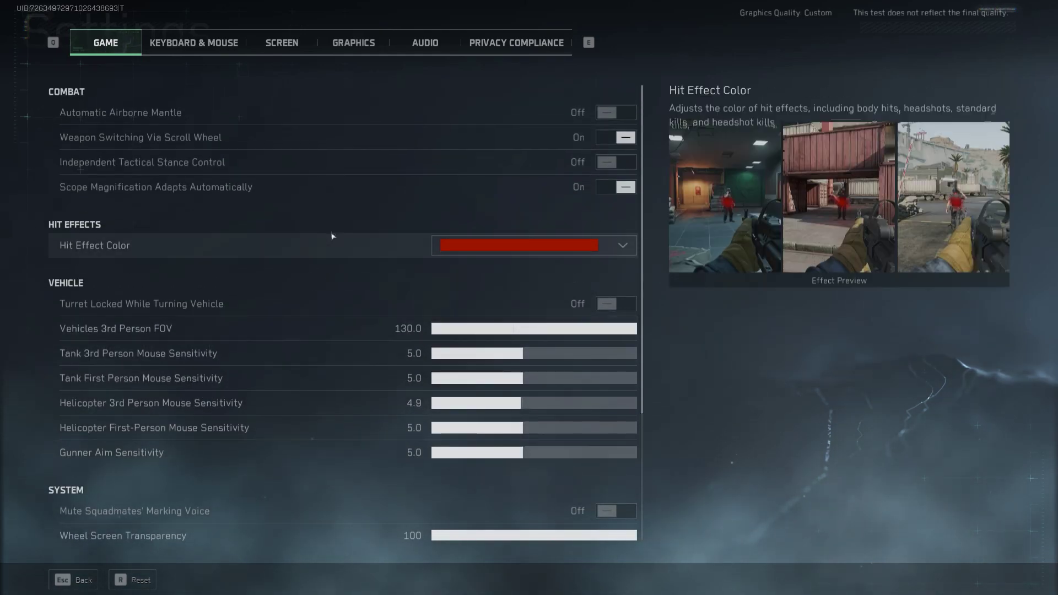
scroll(325, 205, down, 3)
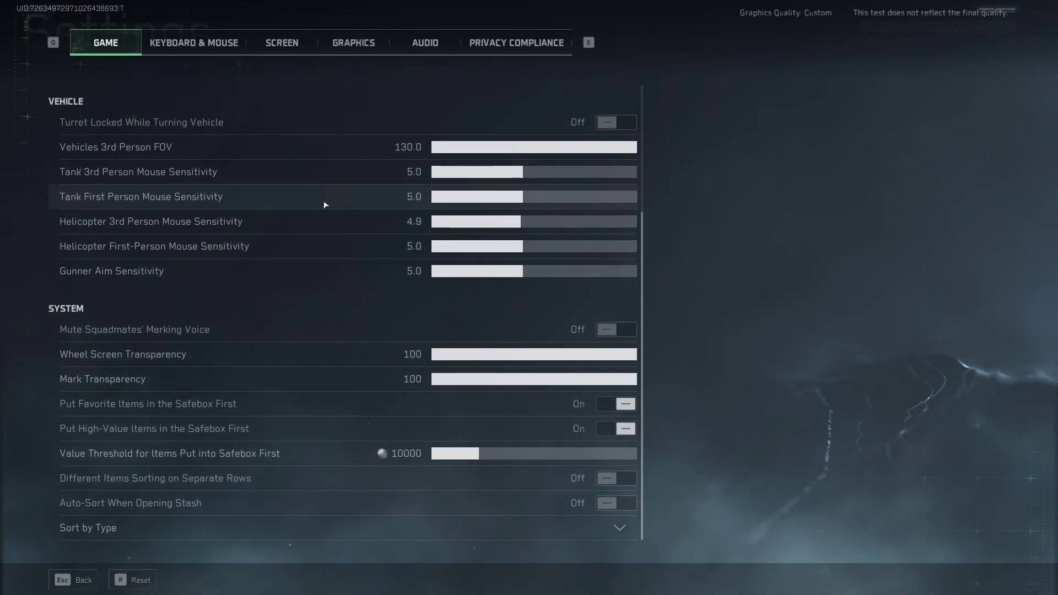
scroll(325, 274, up, 3)
scroll(325, 274, down, 3)
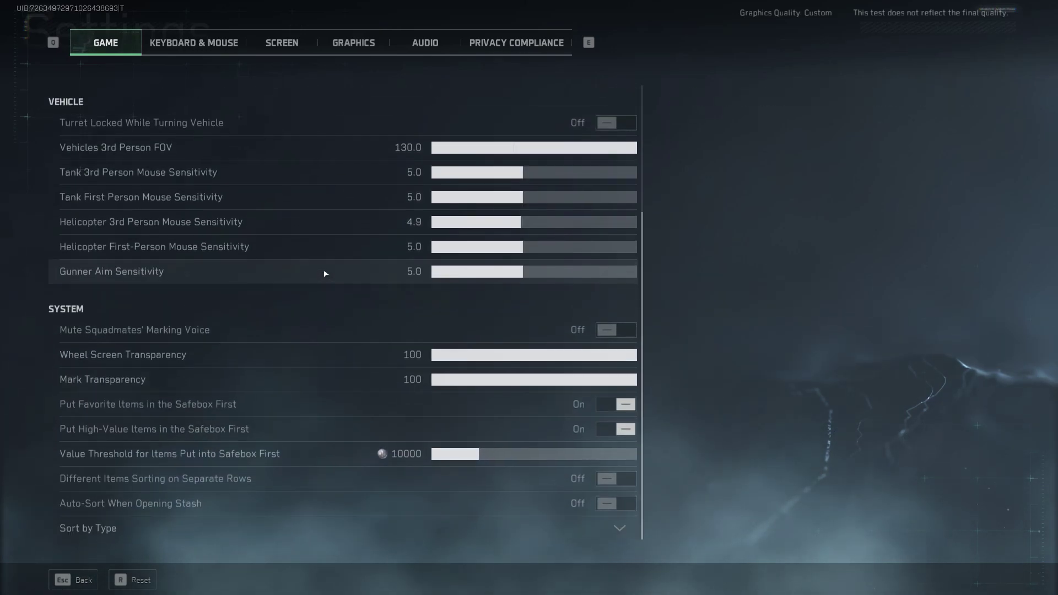
scroll(325, 274, up, 3)
scroll(327, 272, down, 1)
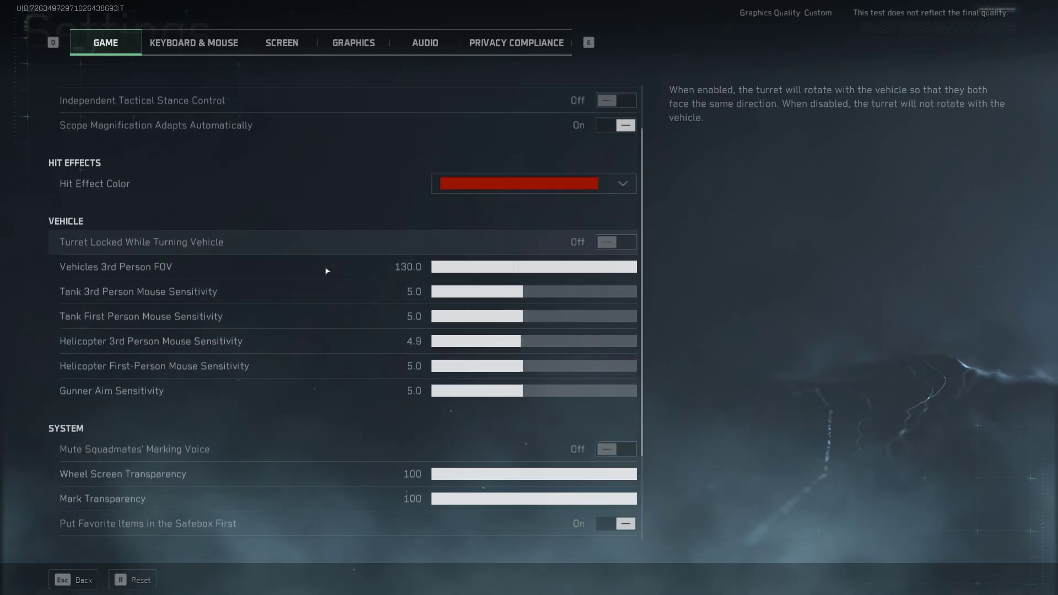
scroll(327, 271, down, 2)
scroll(326, 331, up, 3)
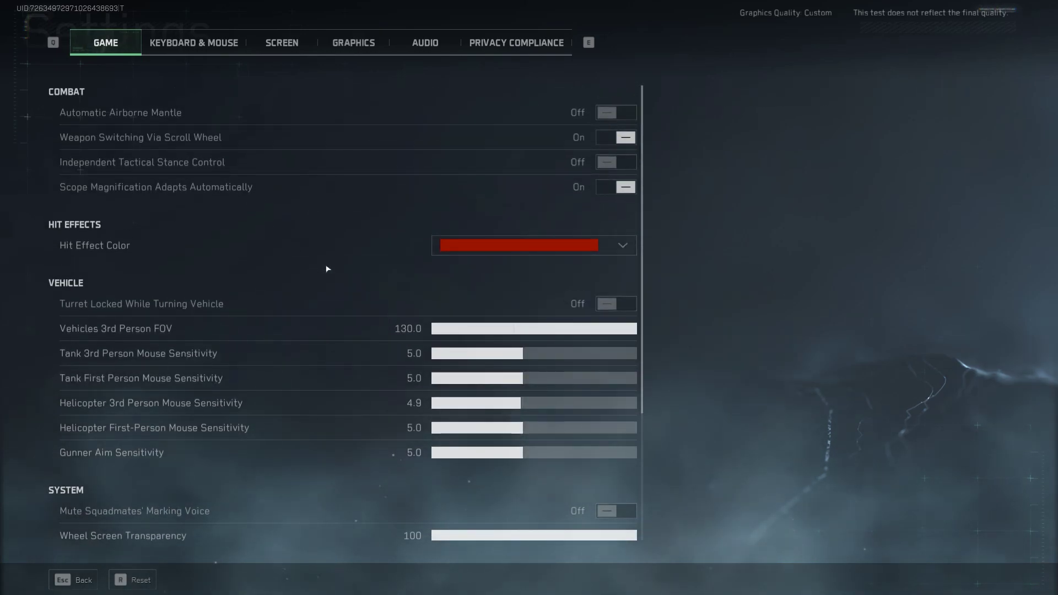
scroll(327, 269, down, 3)
scroll(326, 266, up, 3)
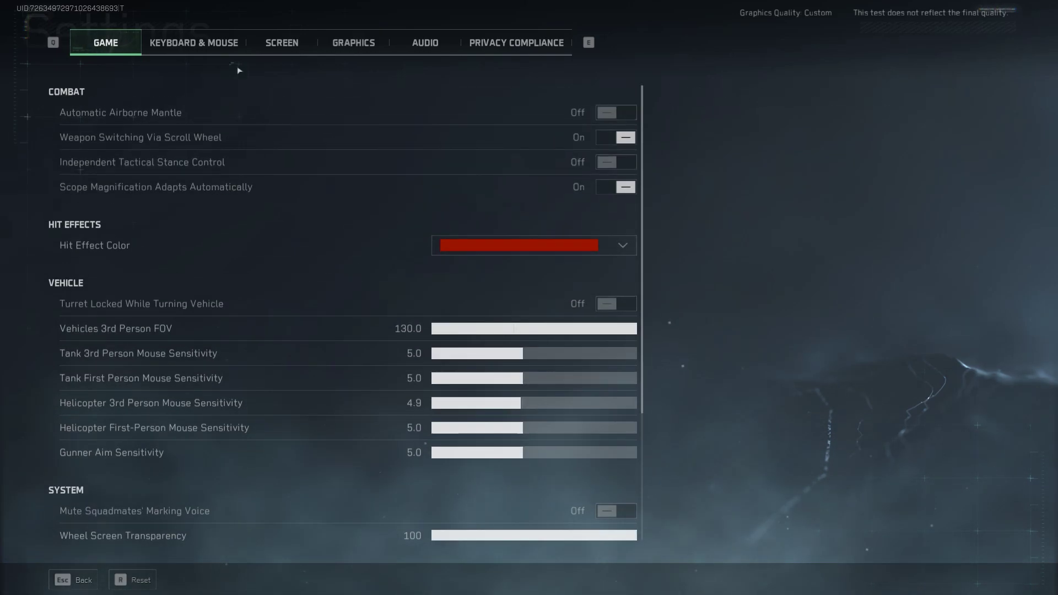
- Review the game's Keyboard & Mouse settings, covering mouse sensitivity, controls and combat, screen and interaction, and vehicle bindings
click(213, 50)
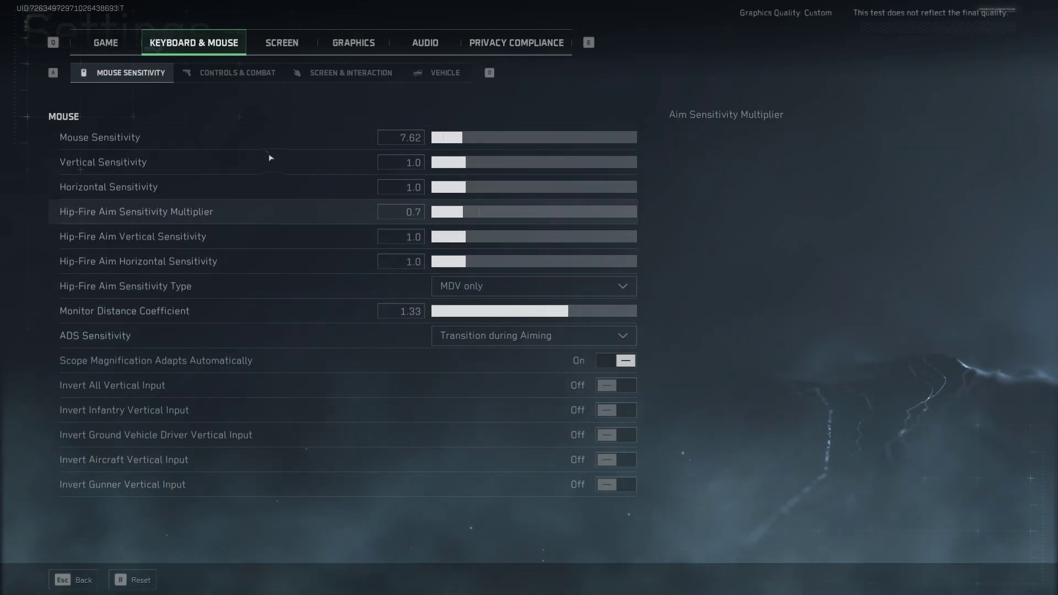
click(233, 76)
click(336, 80)
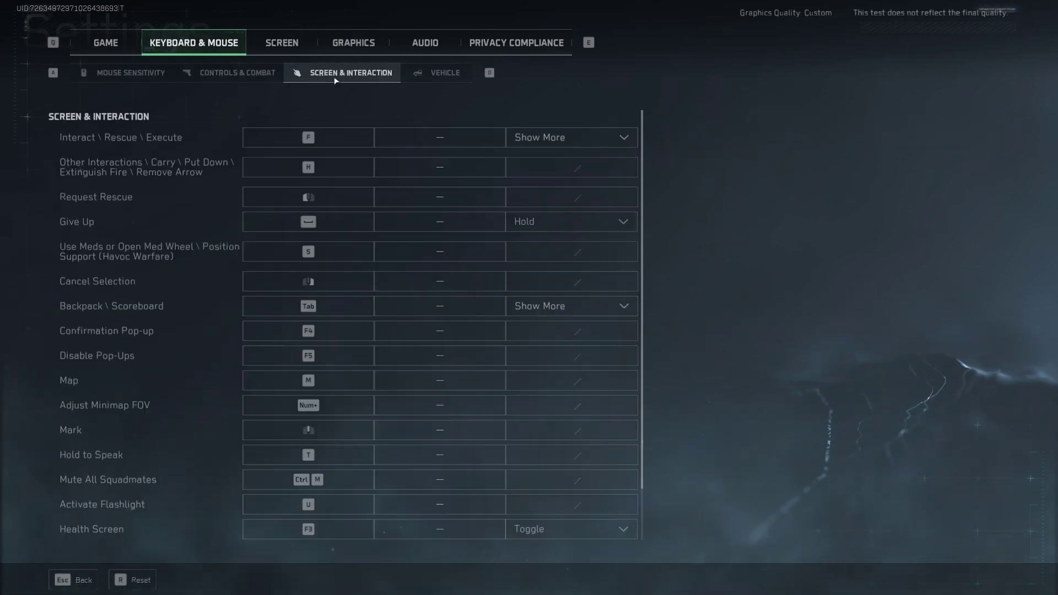
click(465, 77)
click(256, 75)
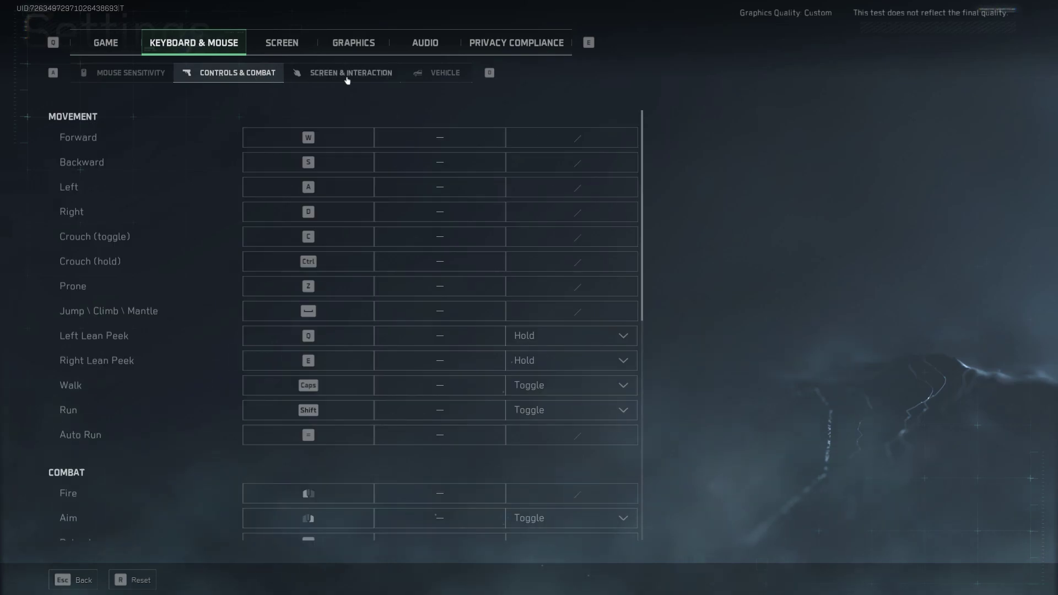
click(353, 78)
click(431, 83)
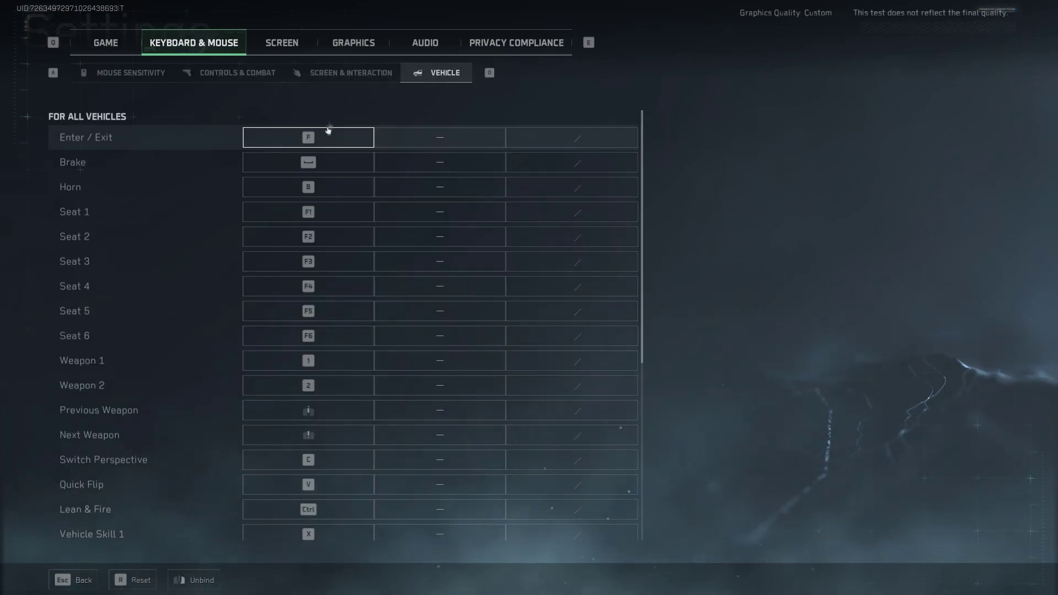
click(342, 81)
click(265, 84)
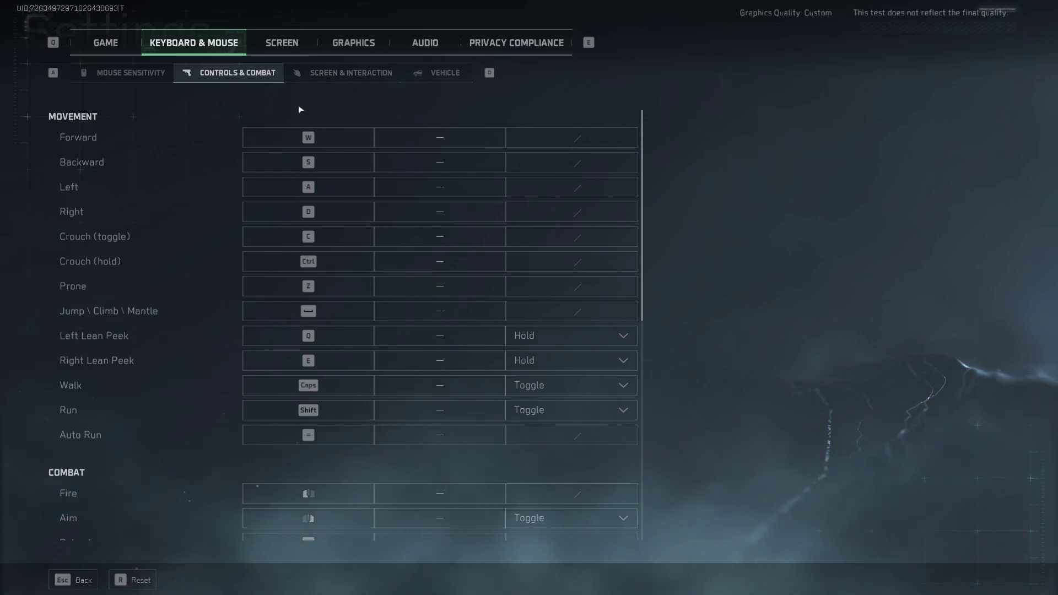
click(146, 74)
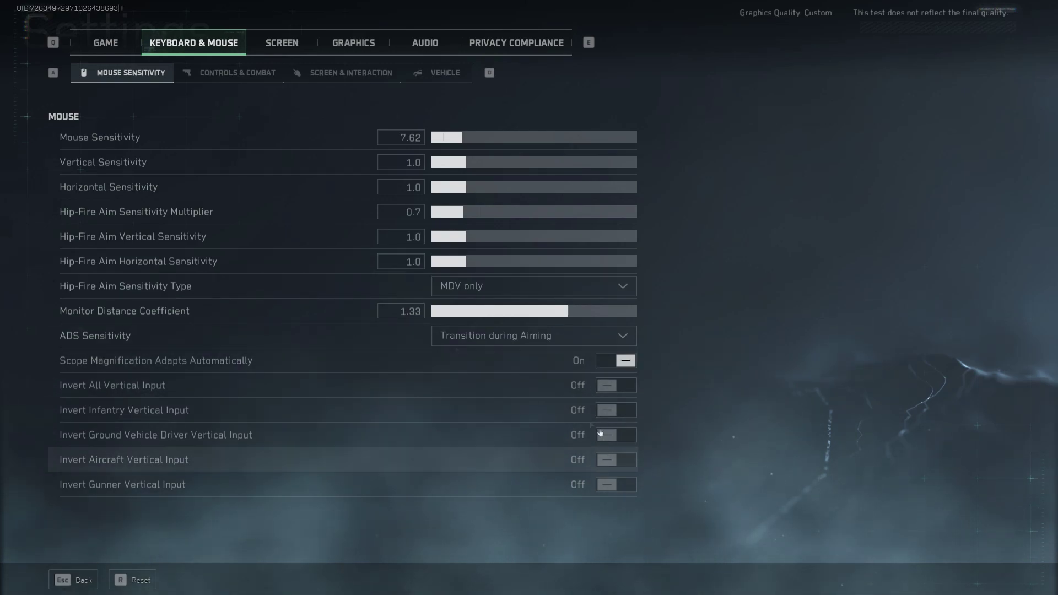
- Review the game's Screen settings for performance parameters, minimap and language
click(282, 42)
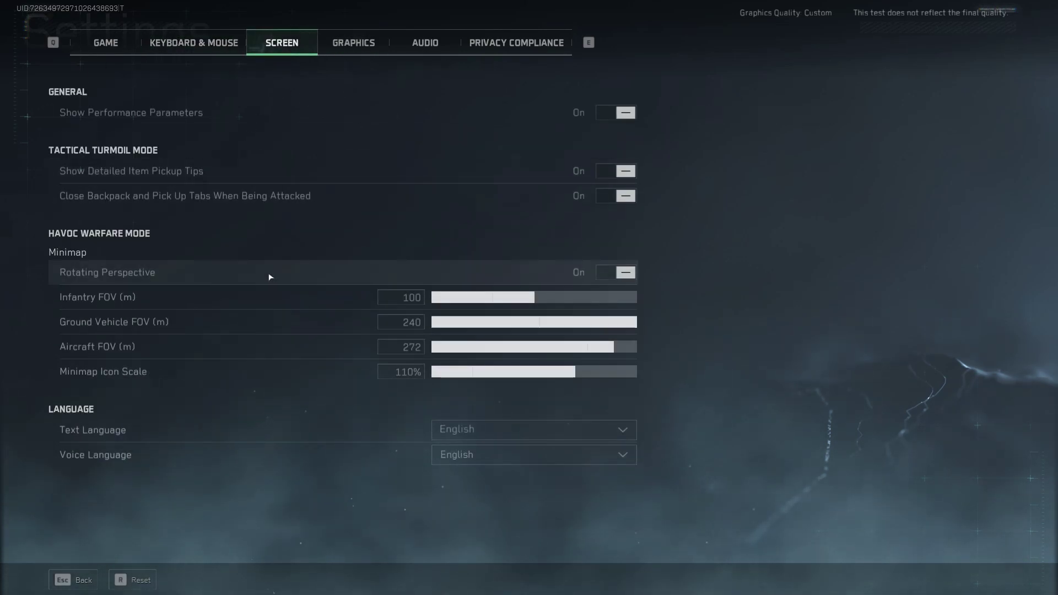